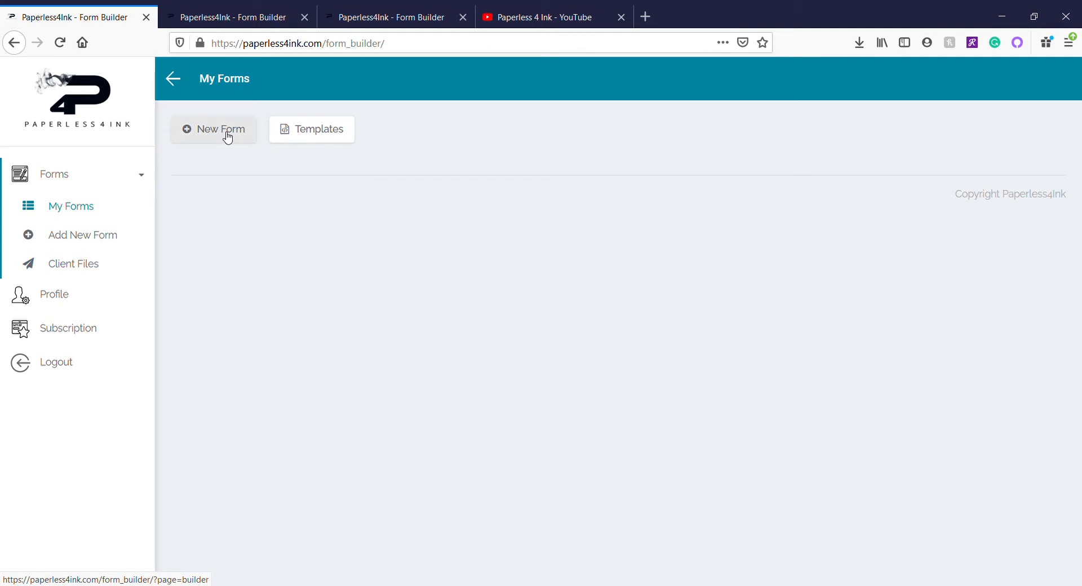
Import the Client Profile template as a new form and upload the Permanent Makeover logo to it.
{"action": "left_click", "coordinate": [326, 131]}
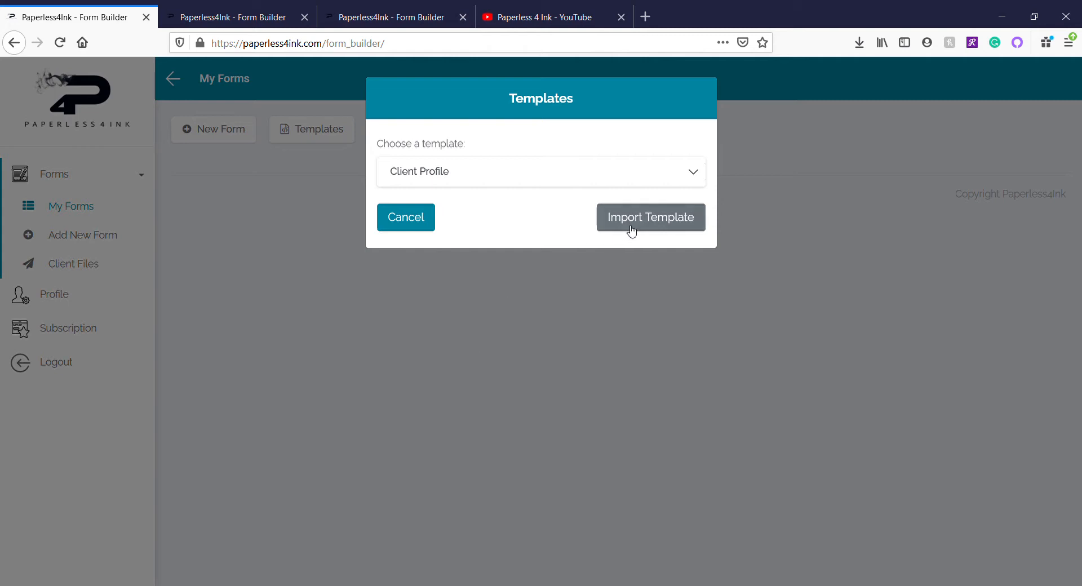
{"action": "left_click", "coordinate": [662, 231]}
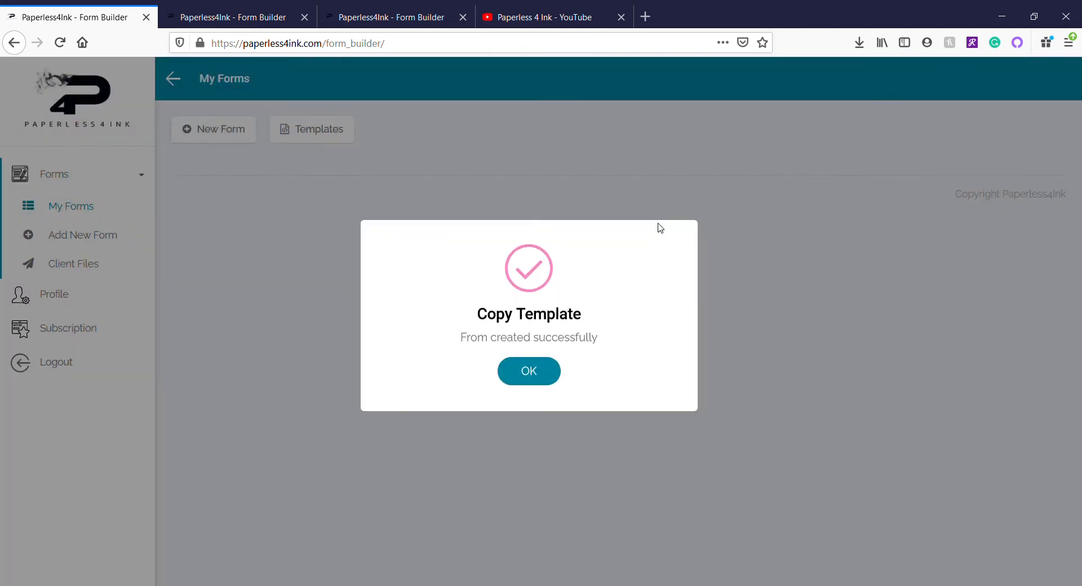
{"action": "left_click", "coordinate": [539, 369]}
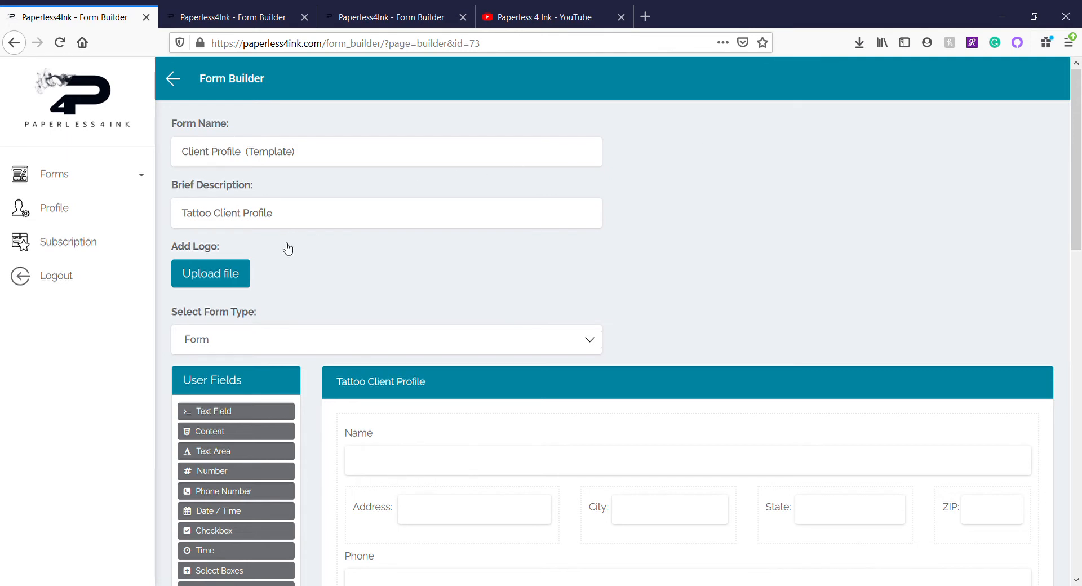
{"action": "left_click", "coordinate": [219, 271]}
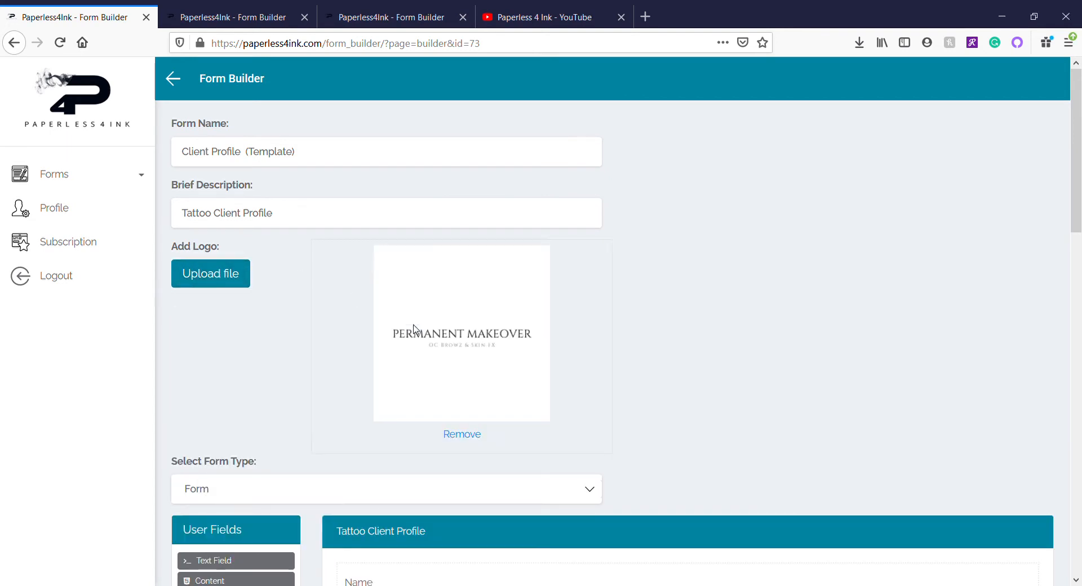
Set the form panel's title to "Permanent Makeover - Tattoo Client Profile" and save the panel settings.
{"action": "left_click_drag", "start_coordinate": [1078, 112], "coordinate": [1079, 247]}
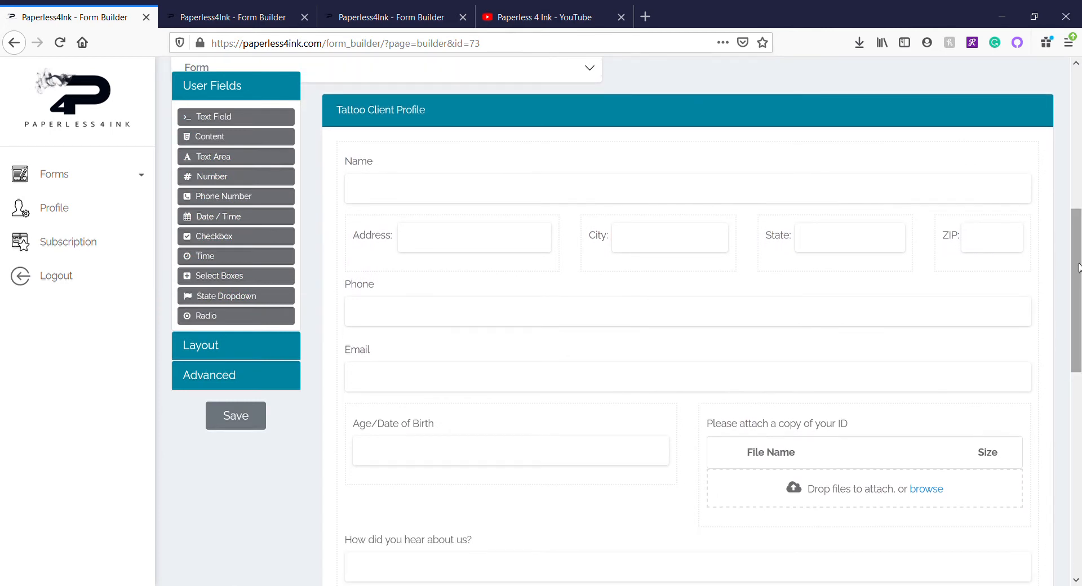
{"action": "left_click_drag", "start_coordinate": [1078, 267], "coordinate": [1078, 209]}
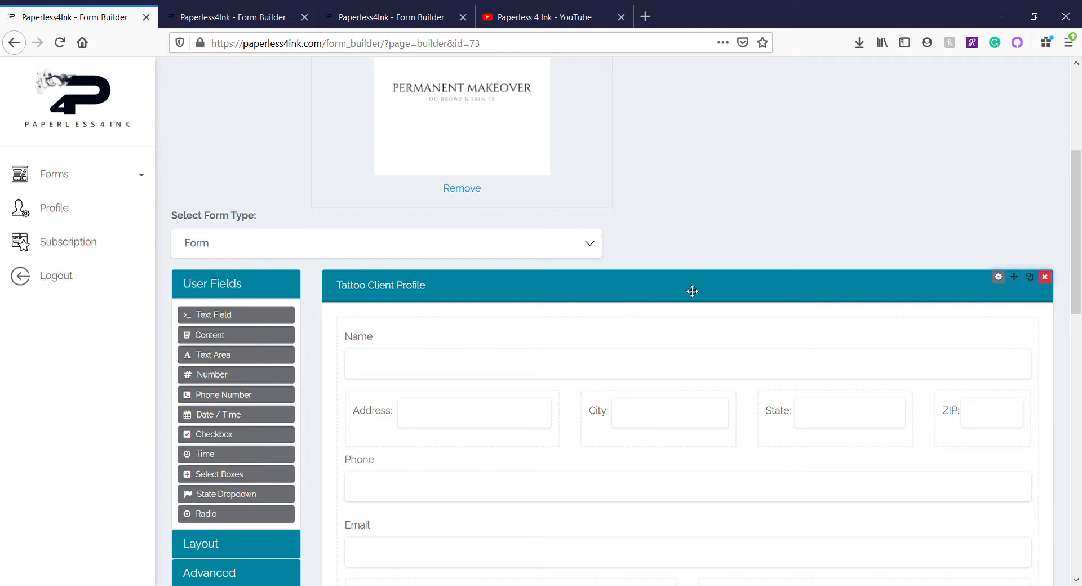
{"action": "left_click", "coordinate": [997, 277]}
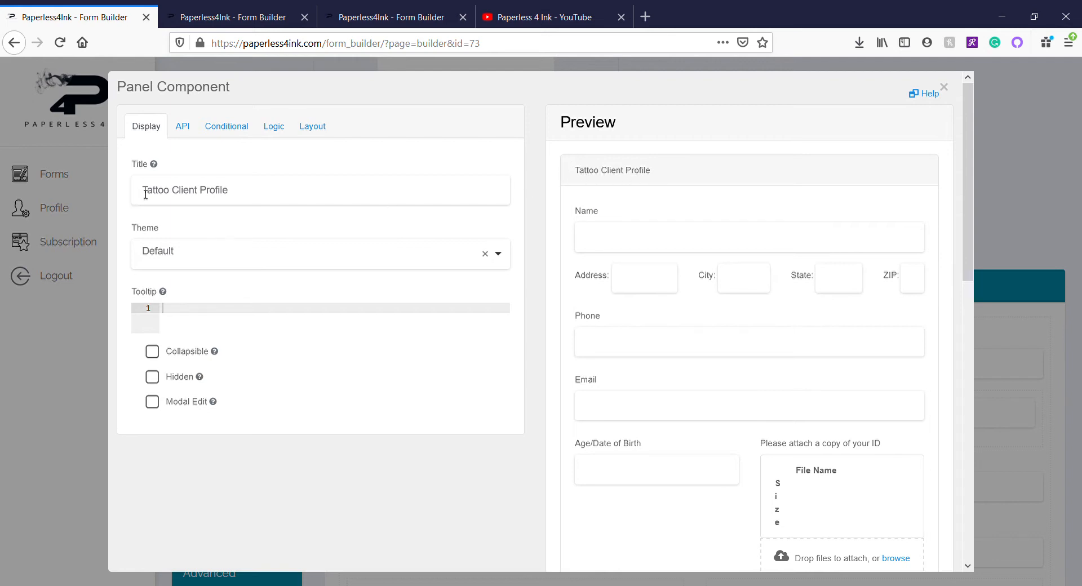
{"action": "type", "text": "Permanent Mak"}
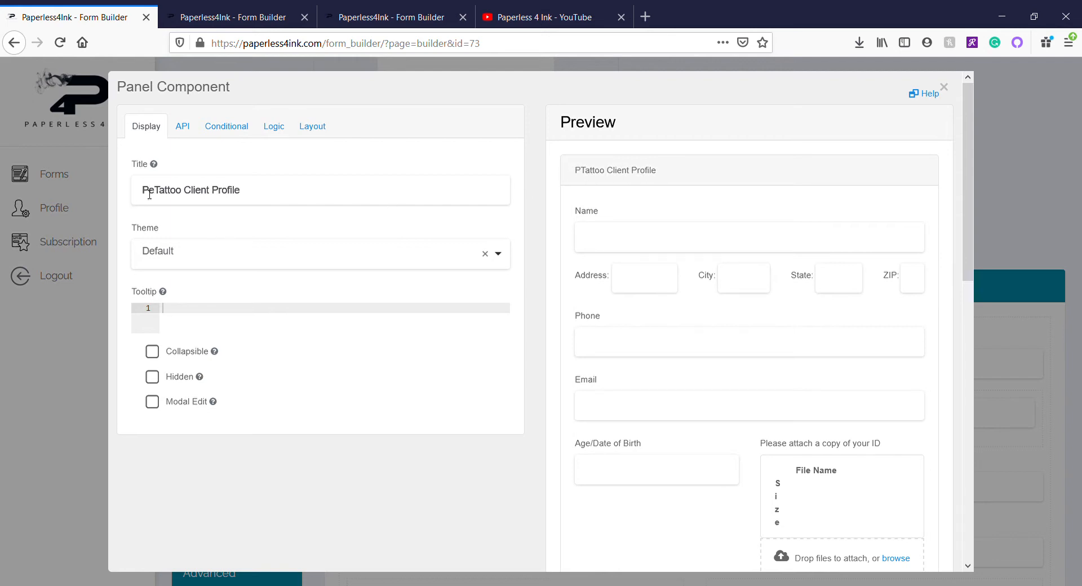
{"action": "type", "text": "eover"}
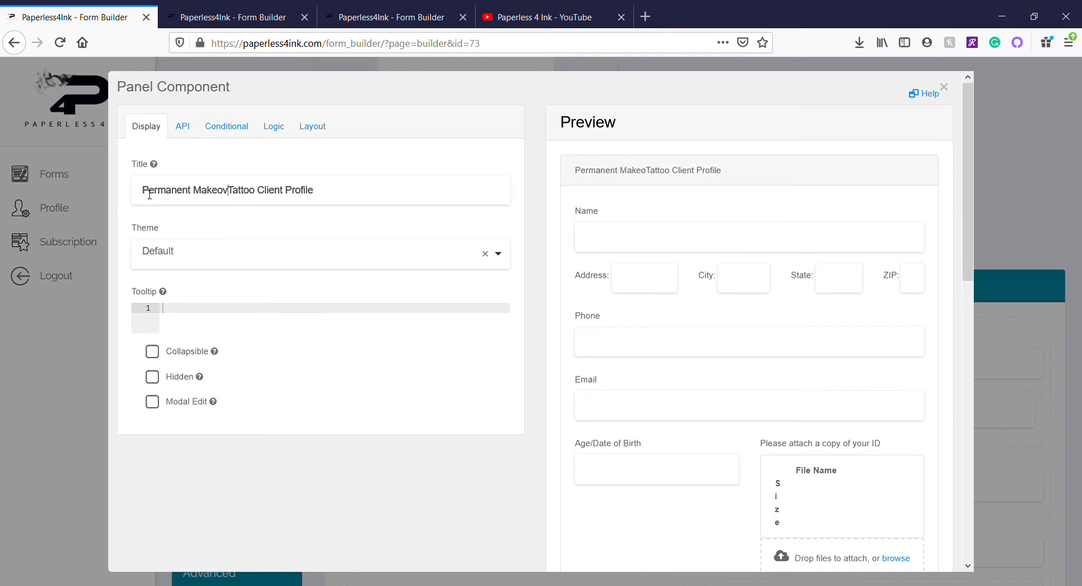
{"action": "type", "text": " -"}
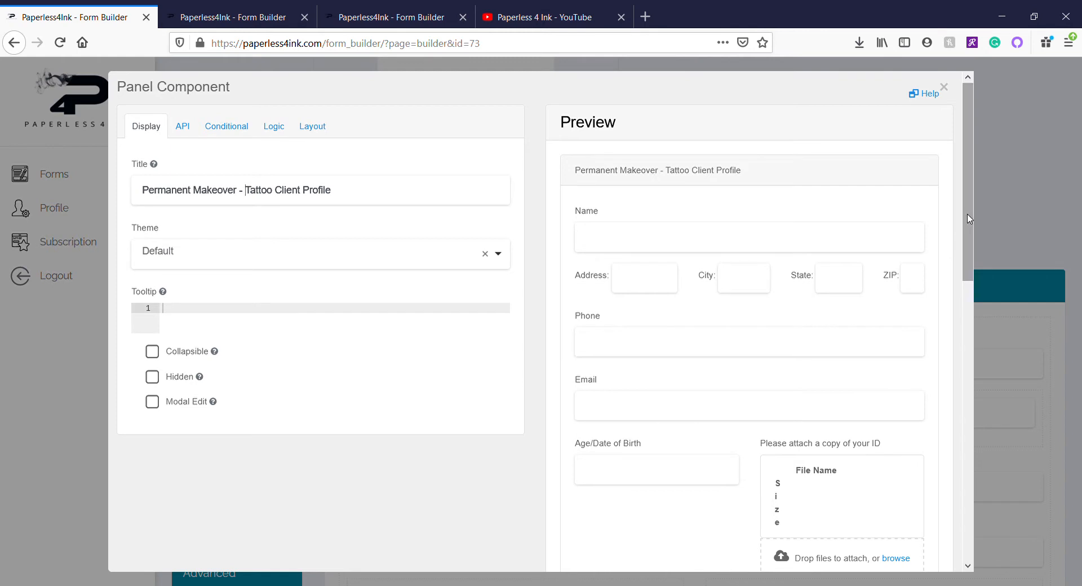
{"action": "left_click_drag", "start_coordinate": [969, 220], "coordinate": [1000, 561]}
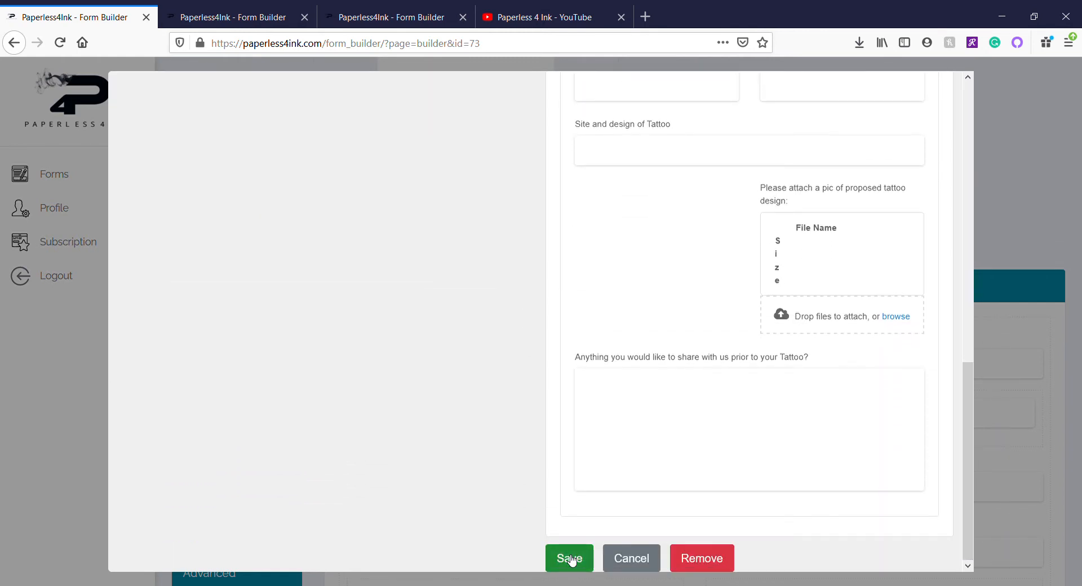
{"action": "left_click", "coordinate": [571, 559]}
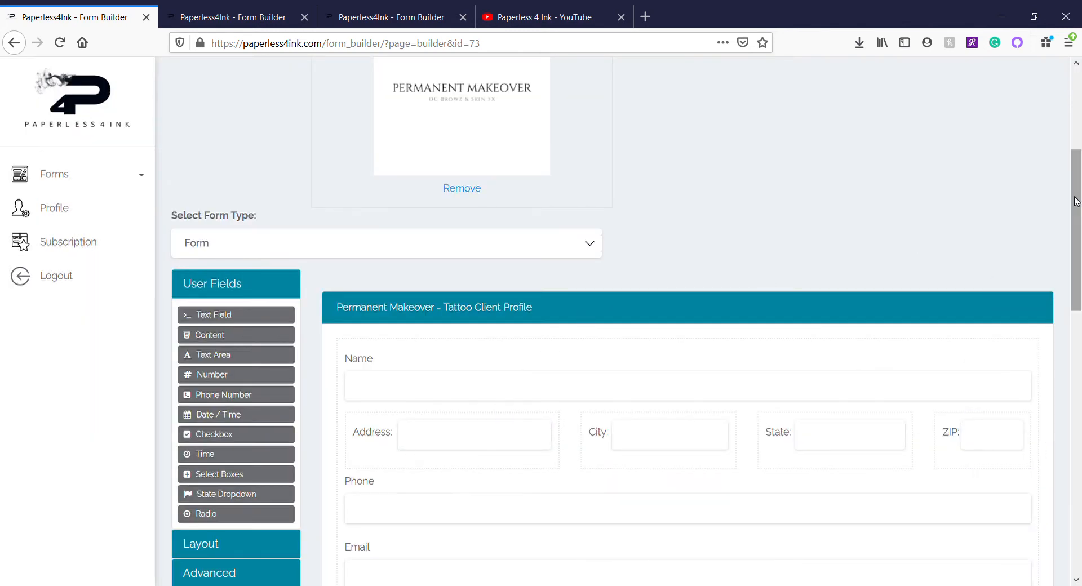
Add a text field labelled "How did you hear about us?" to the client profile panel and save it.
{"action": "left_click_drag", "start_coordinate": [1076, 201], "coordinate": [1079, 258]}
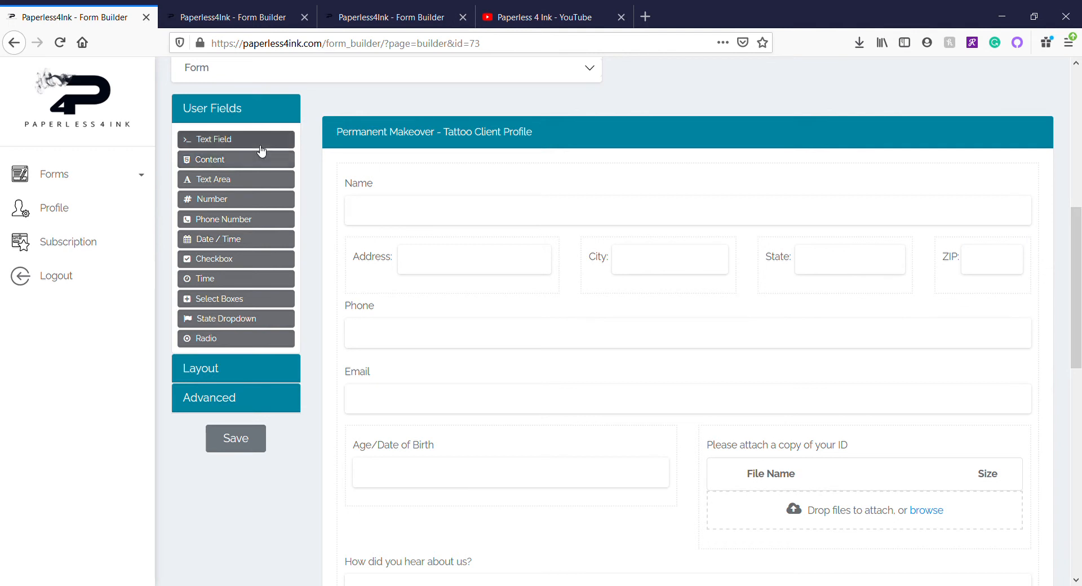
{"action": "left_click_drag", "start_coordinate": [261, 141], "coordinate": [583, 567]}
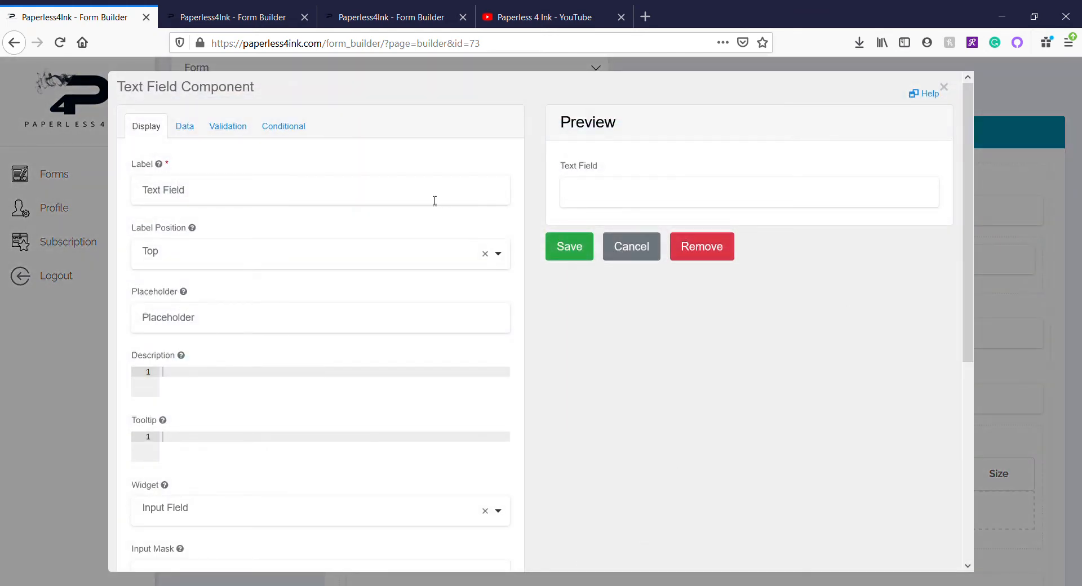
{"action": "left_click", "coordinate": [203, 194]}
{"action": "key", "text": "BackSpace"}
{"action": "key", "text": "BackSpace"}
{"action": "key", "text": "BackSpace"}
{"action": "key", "text": "BackSpace"}
{"action": "key", "text": "BackSpace"}
{"action": "key", "text": "BackSpace"}
{"action": "key", "text": "BackSpace"}
{"action": "key", "text": "BackSpace"}
{"action": "key", "text": "BackSpace"}
{"action": "key", "text": "BackSpace"}
{"action": "type", "text": "How did you h"}
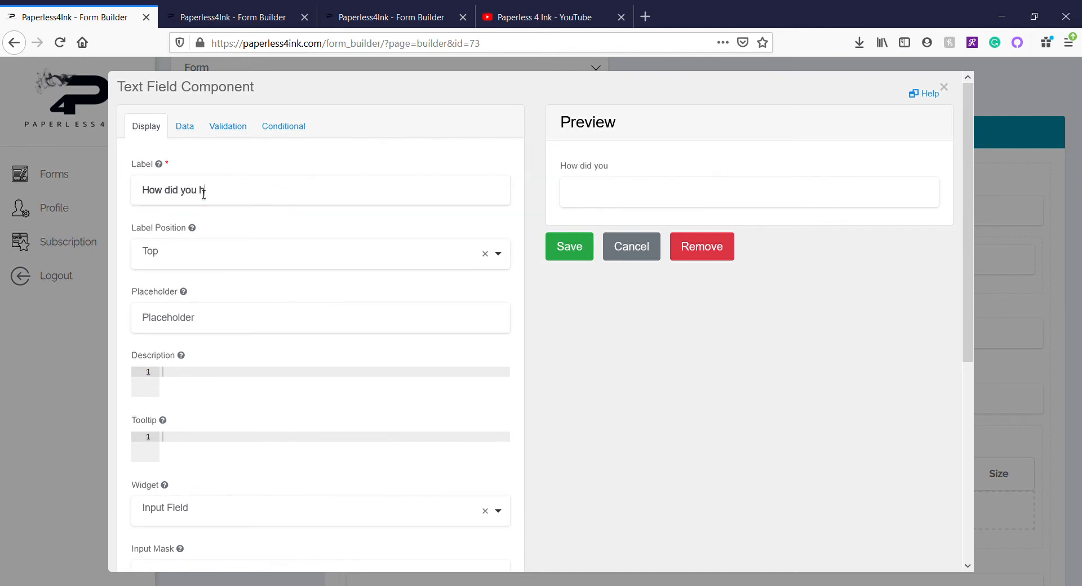
{"action": "type", "text": "ear about us?"}
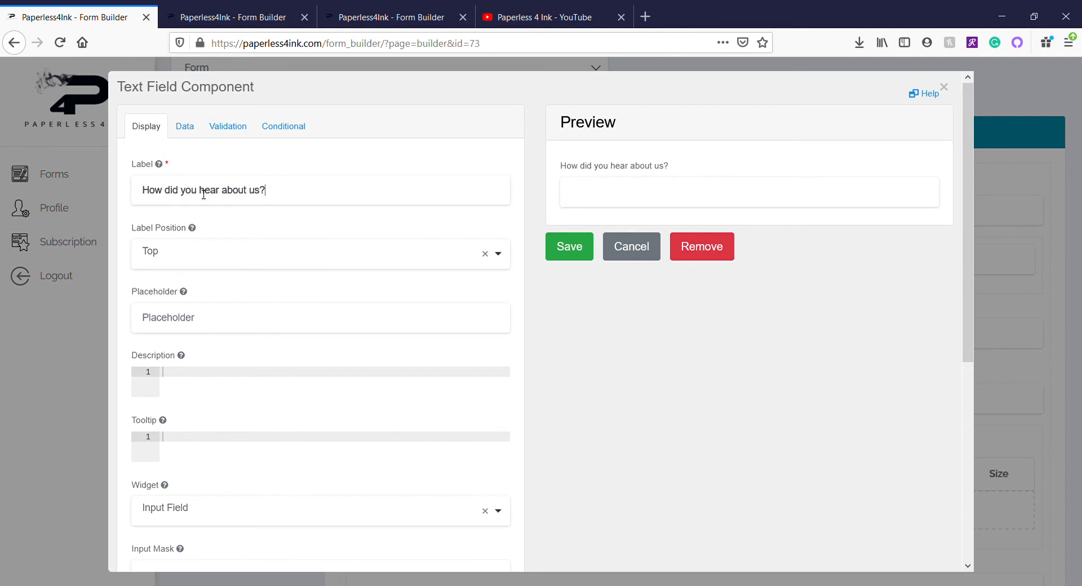
{"action": "left_click", "coordinate": [562, 247]}
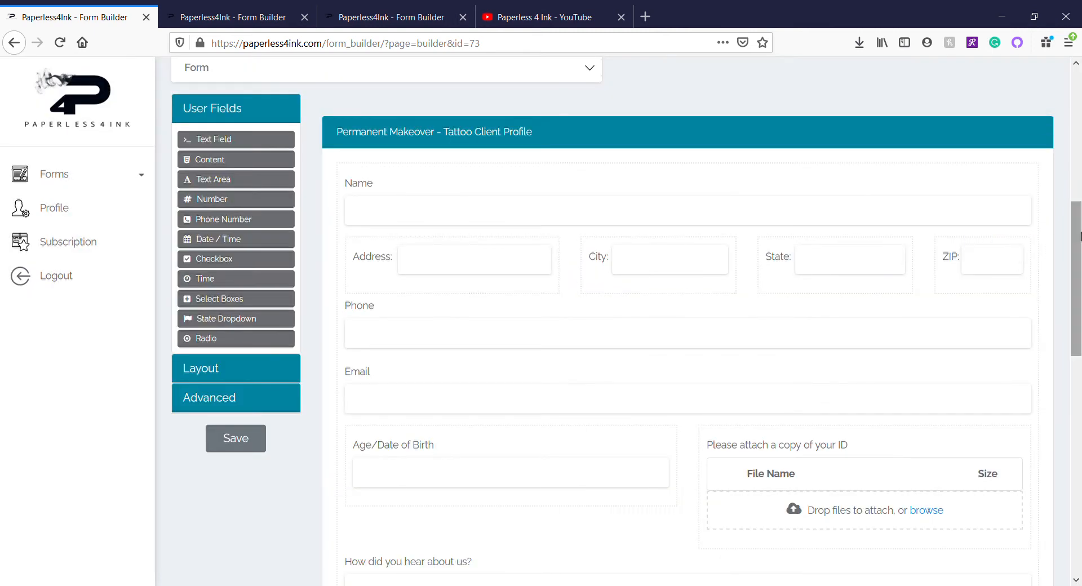
Delete the duplicate "How did you hear about us?" text field from the form.
{"action": "left_click_drag", "start_coordinate": [1080, 228], "coordinate": [1079, 327]}
{"action": "mouse_move", "coordinate": [420, 272]}
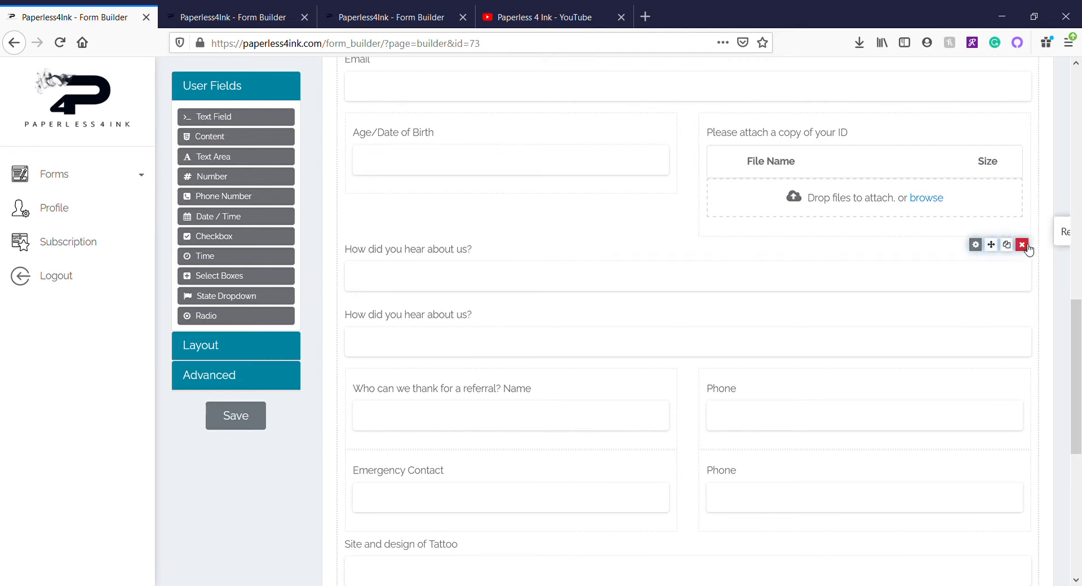
{"action": "left_click", "coordinate": [1026, 247]}
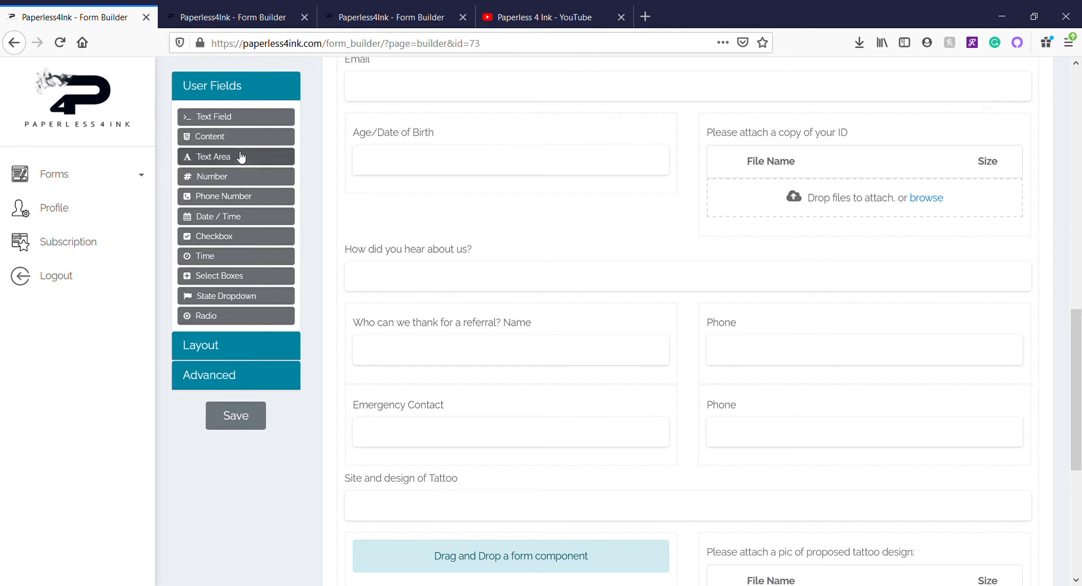
Try to add a Number field to the client profile form.
{"action": "left_click_drag", "start_coordinate": [237, 138], "coordinate": [435, 215]}
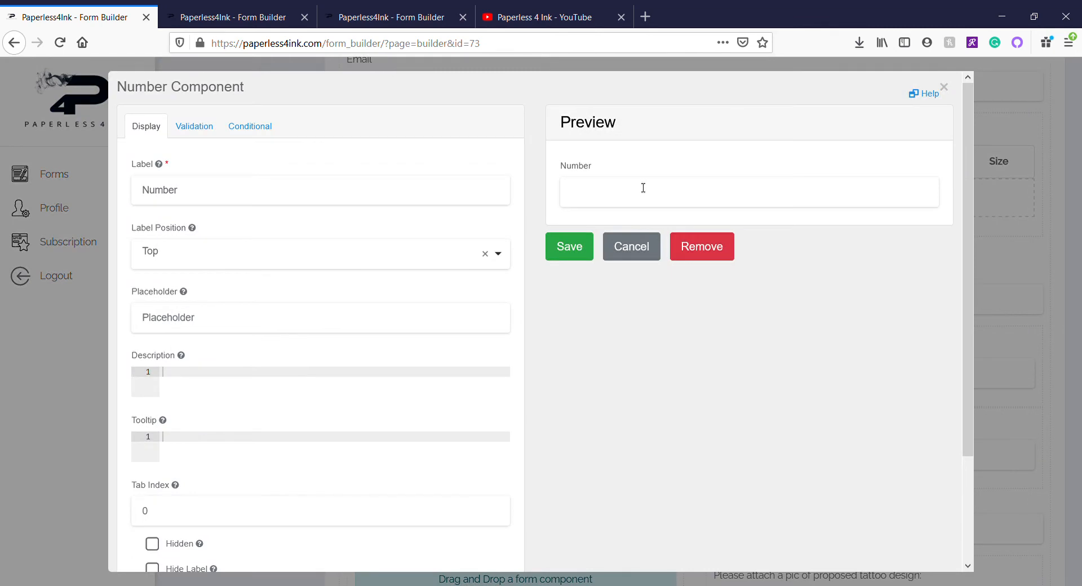
{"action": "left_click", "coordinate": [651, 250]}
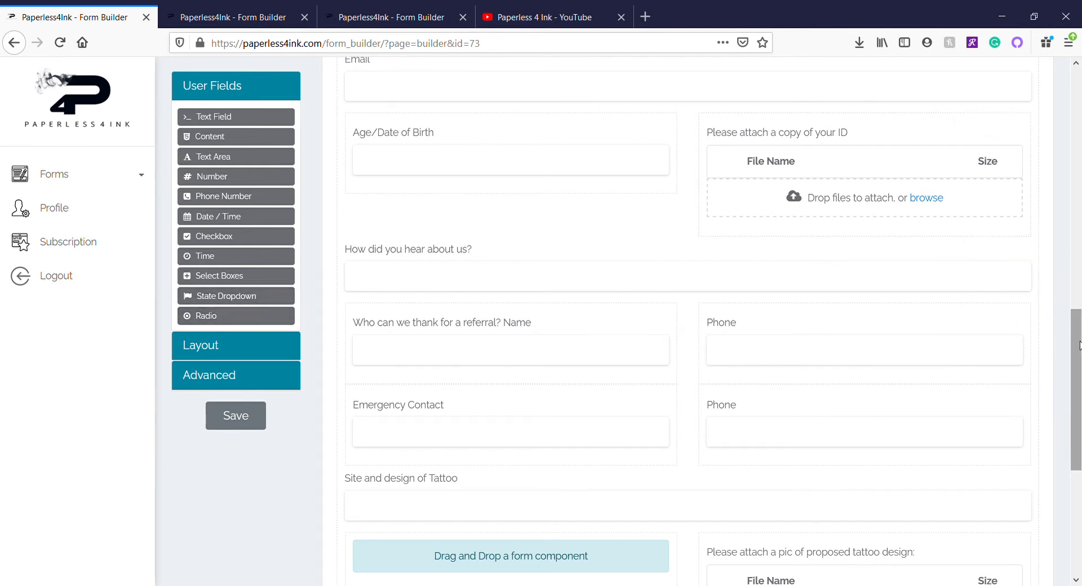
Save the form with Name as its identifying text field.
{"action": "left_click_drag", "start_coordinate": [1078, 344], "coordinate": [1078, 416]}
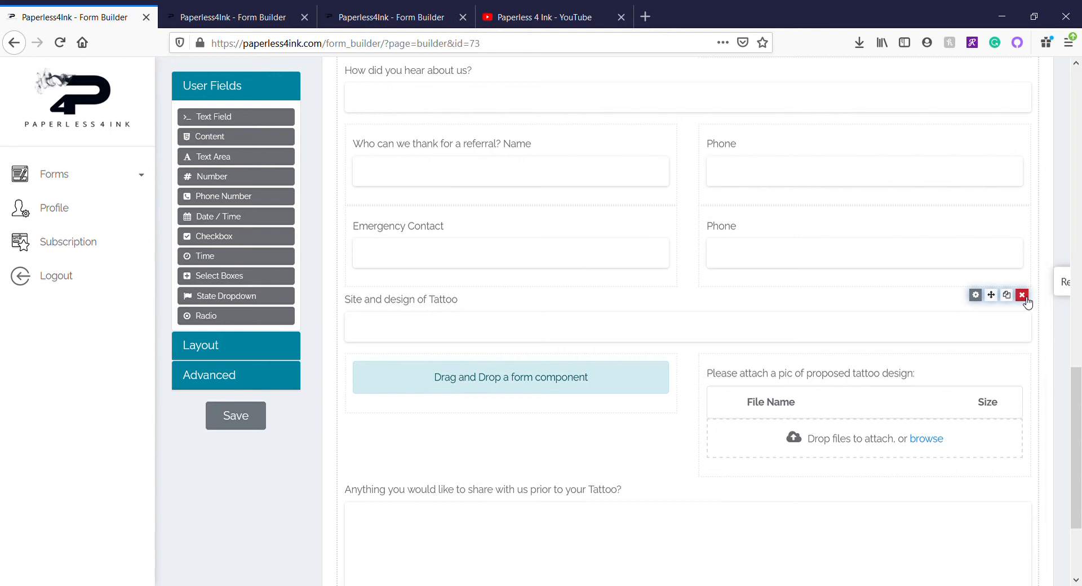
{"action": "left_click_drag", "start_coordinate": [1078, 420], "coordinate": [1080, 472]}
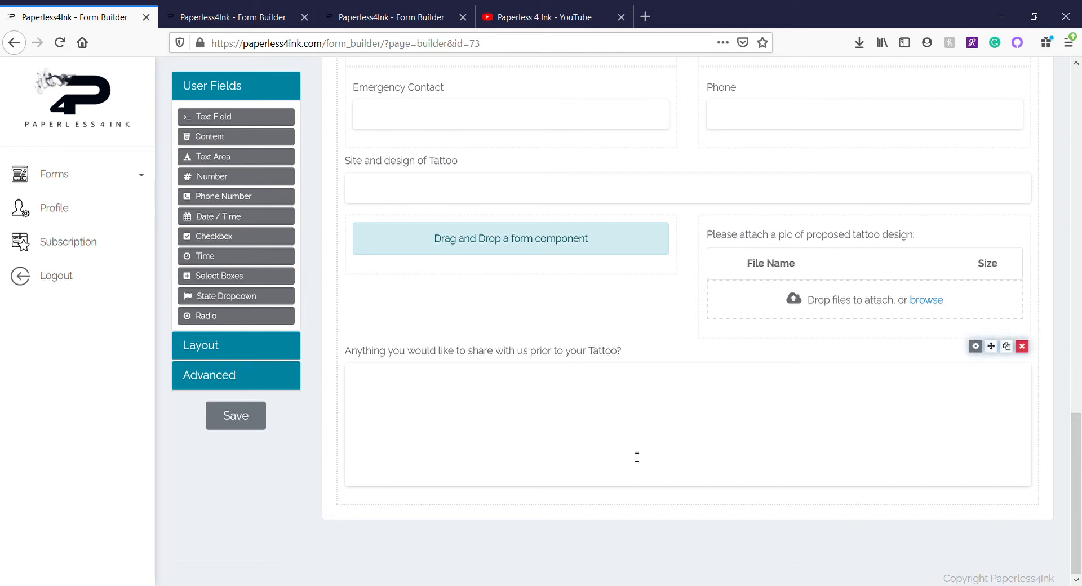
{"action": "left_click", "coordinate": [233, 424]}
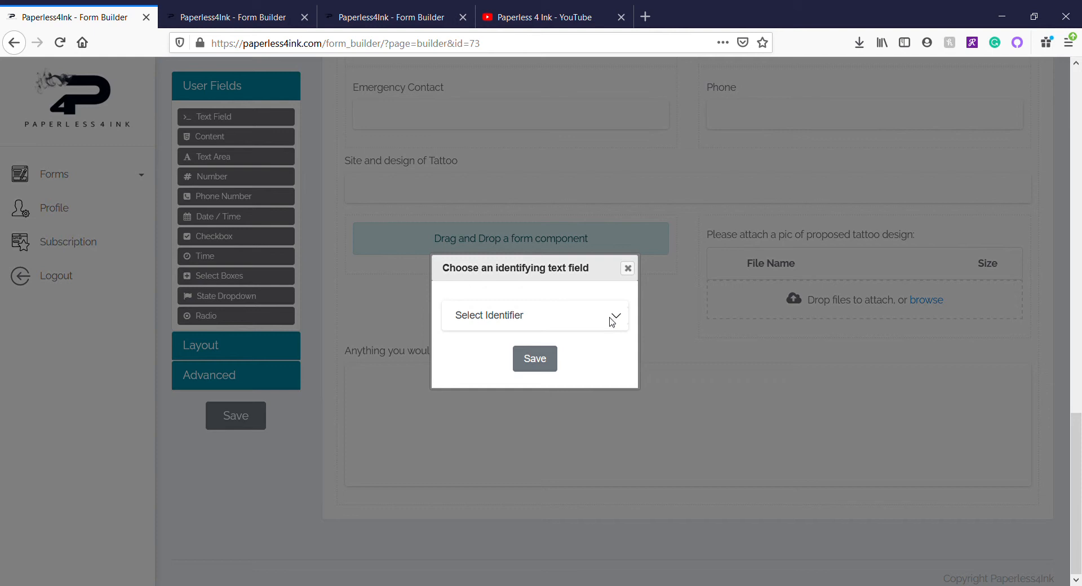
{"action": "left_click", "coordinate": [595, 361]}
{"action": "left_click", "coordinate": [531, 366]}
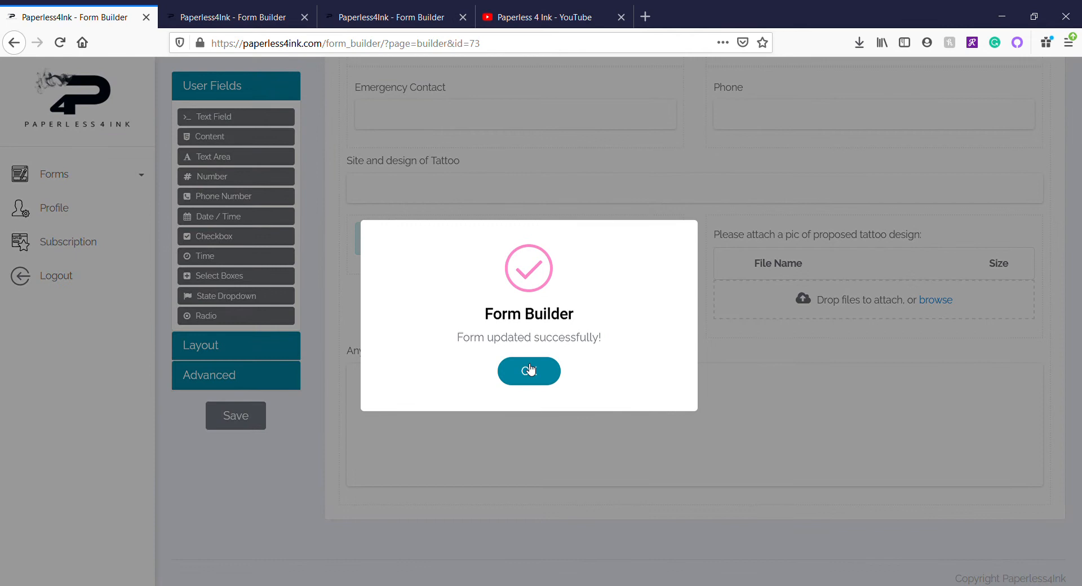
{"action": "left_click", "coordinate": [531, 369]}
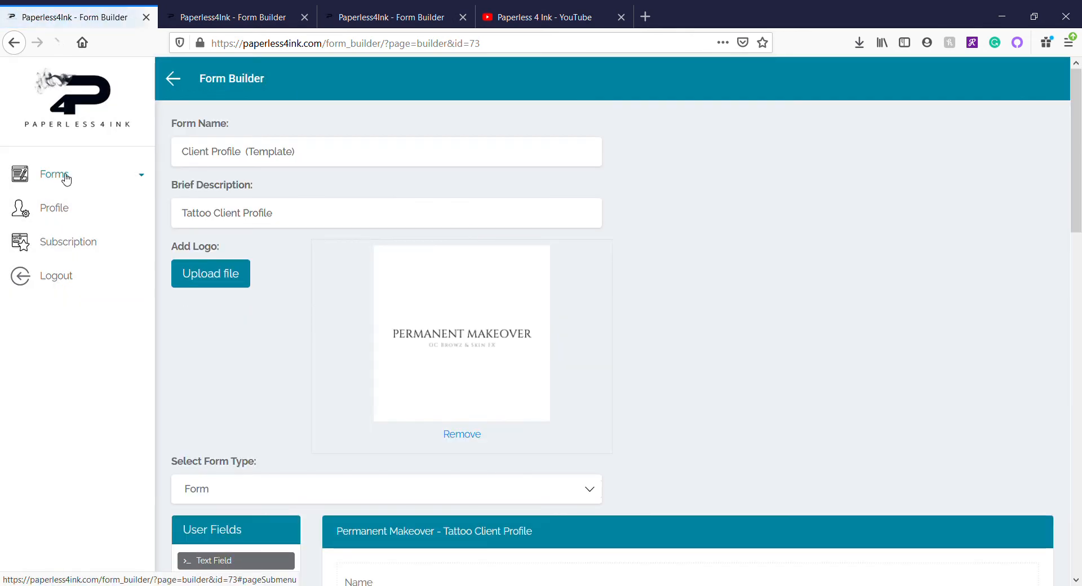
View the saved Client Profile (Template) form as clients see it, starting from the list of forms.
{"action": "left_click", "coordinate": [66, 179]}
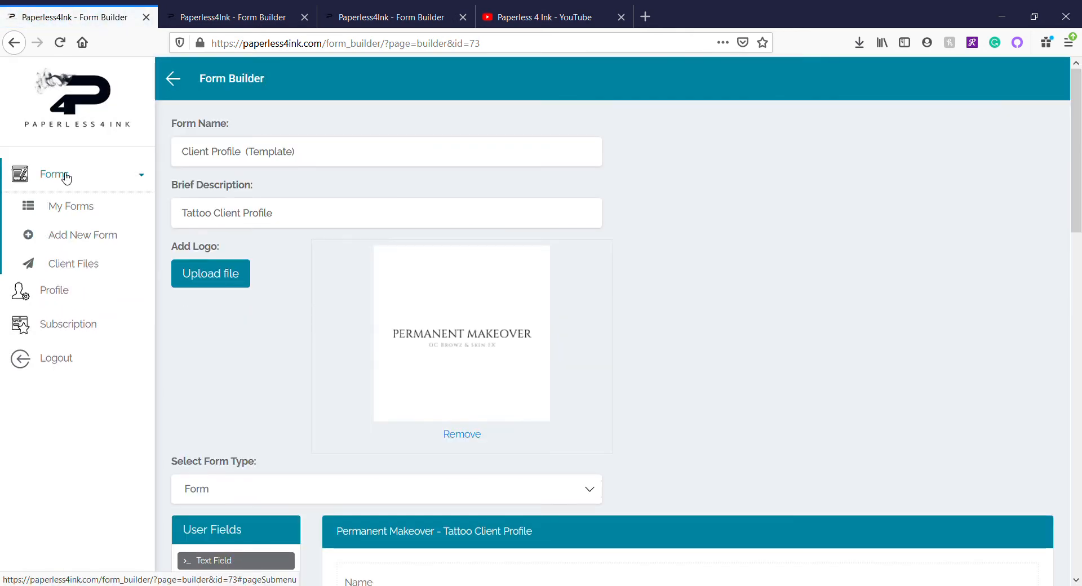
{"action": "left_click", "coordinate": [81, 216]}
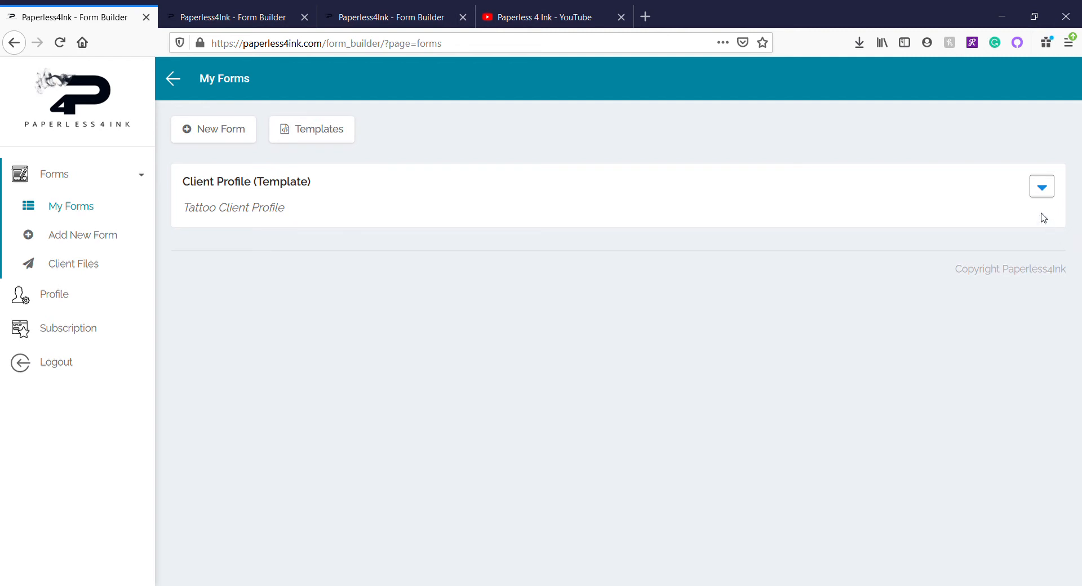
{"action": "left_click", "coordinate": [1043, 189]}
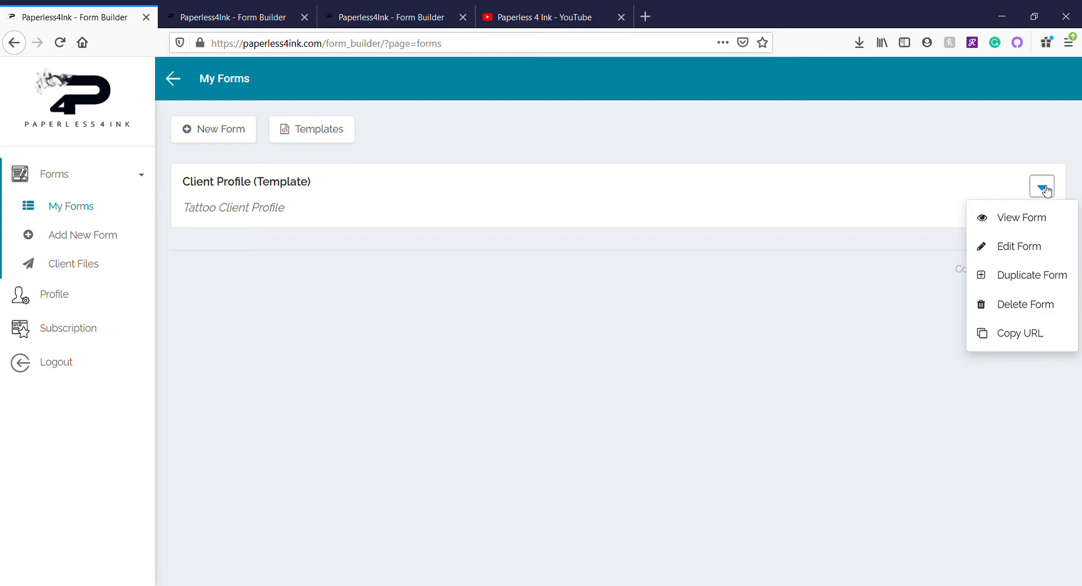
{"action": "left_click", "coordinate": [1020, 219]}
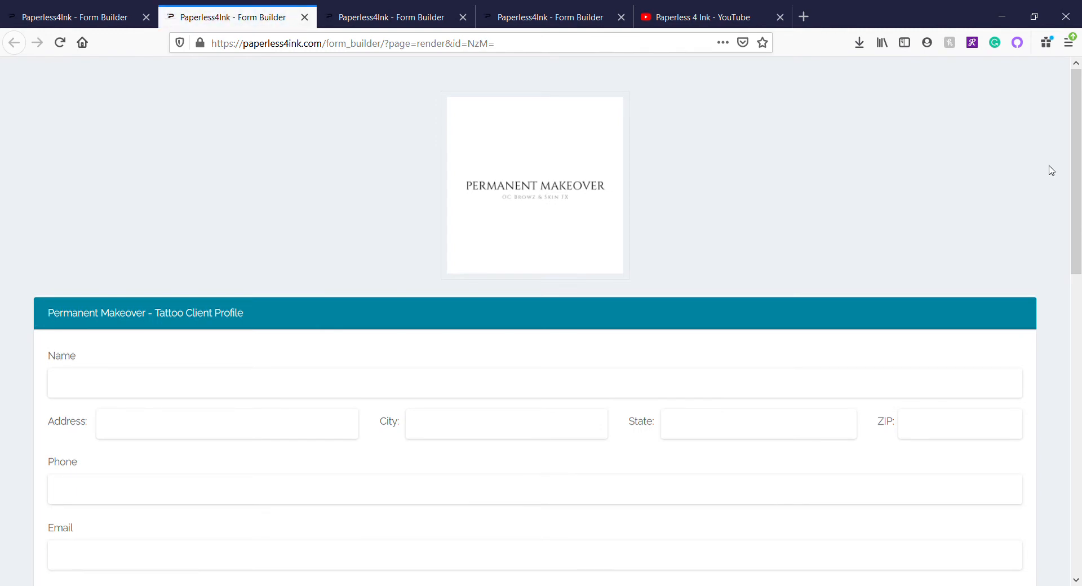
{"action": "mouse_move", "coordinate": [1077, 84]}
{"action": "left_mouse_down"}
{"action": "mouse_move", "coordinate": [1079, 401]}
{"action": "mouse_move", "coordinate": [1071, 82]}
{"action": "left_mouse_up"}
Return to the list of forms and reopen Client Profile (Template) for editing.
{"action": "left_click", "coordinate": [83, 18]}
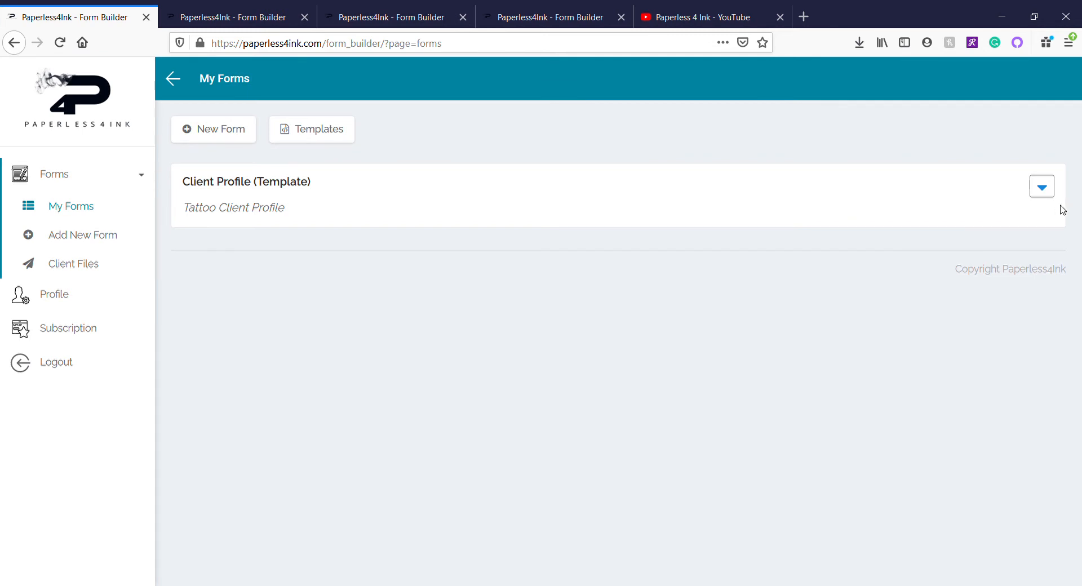
{"action": "left_click", "coordinate": [1042, 187]}
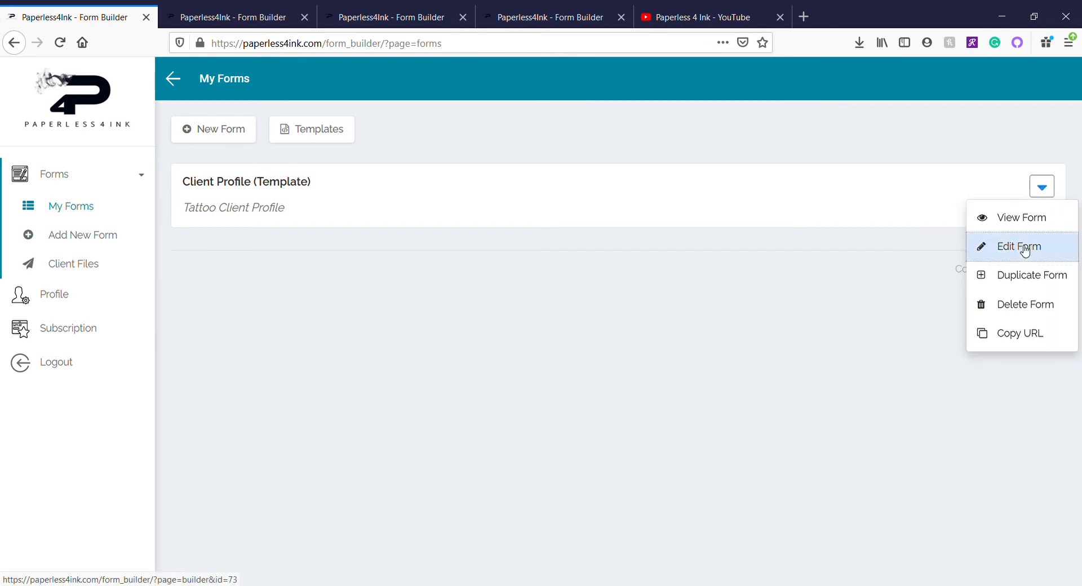
{"action": "left_click", "coordinate": [1025, 248]}
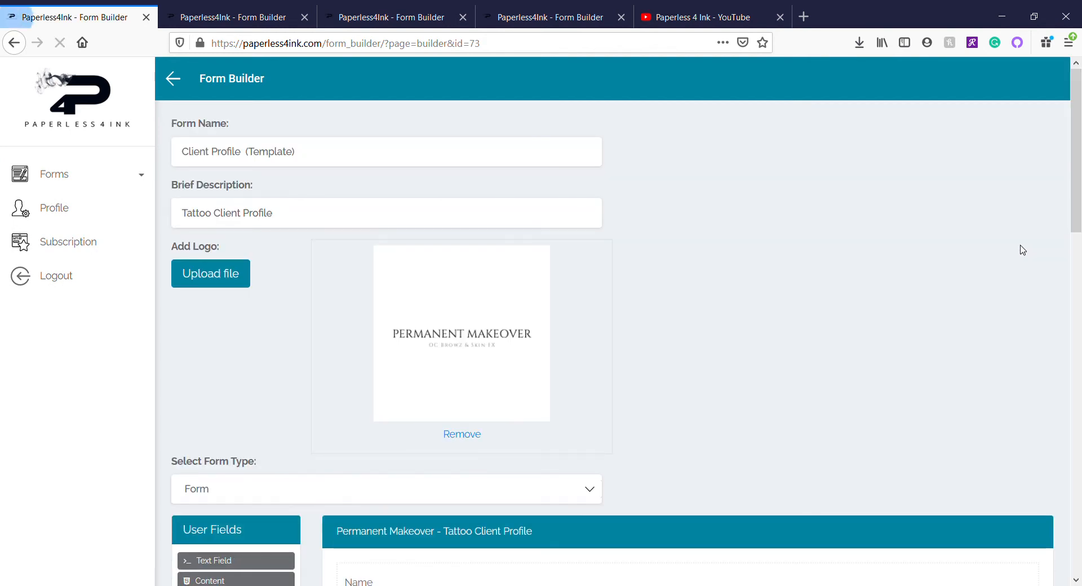
{"action": "scroll", "coordinate": [1077, 149], "scroll_direction": "down", "scroll_amount": 7}
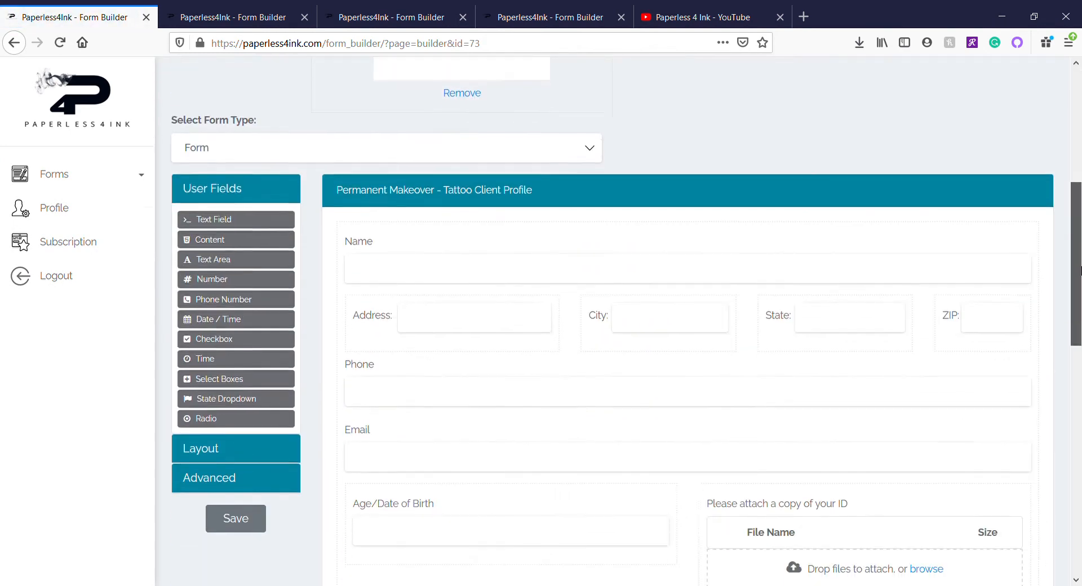
Try to add a Checkbox field to the client profile form.
{"action": "left_click_drag", "start_coordinate": [228, 241], "coordinate": [431, 256]}
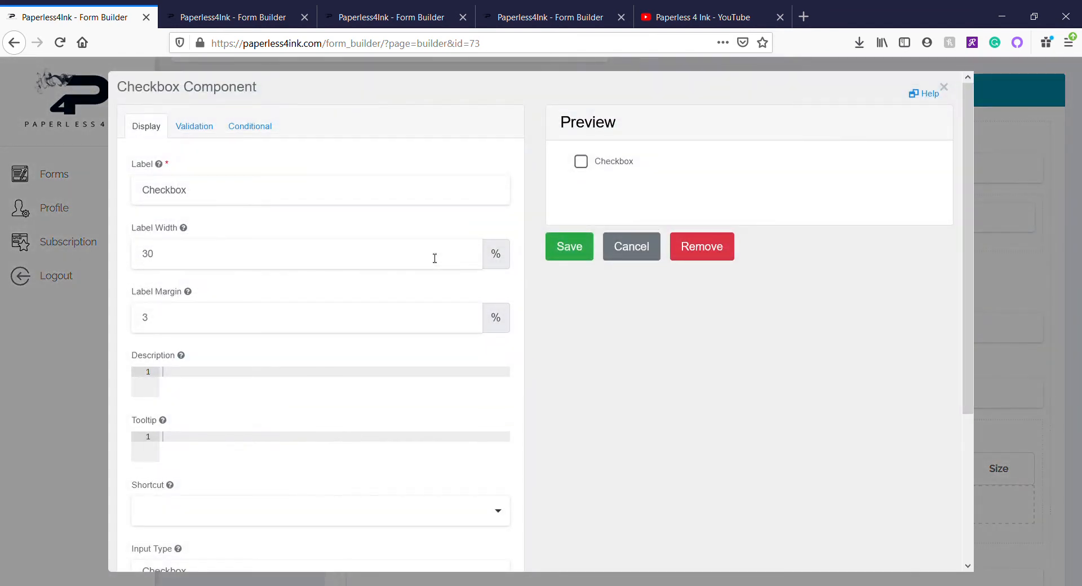
{"action": "left_click", "coordinate": [631, 248]}
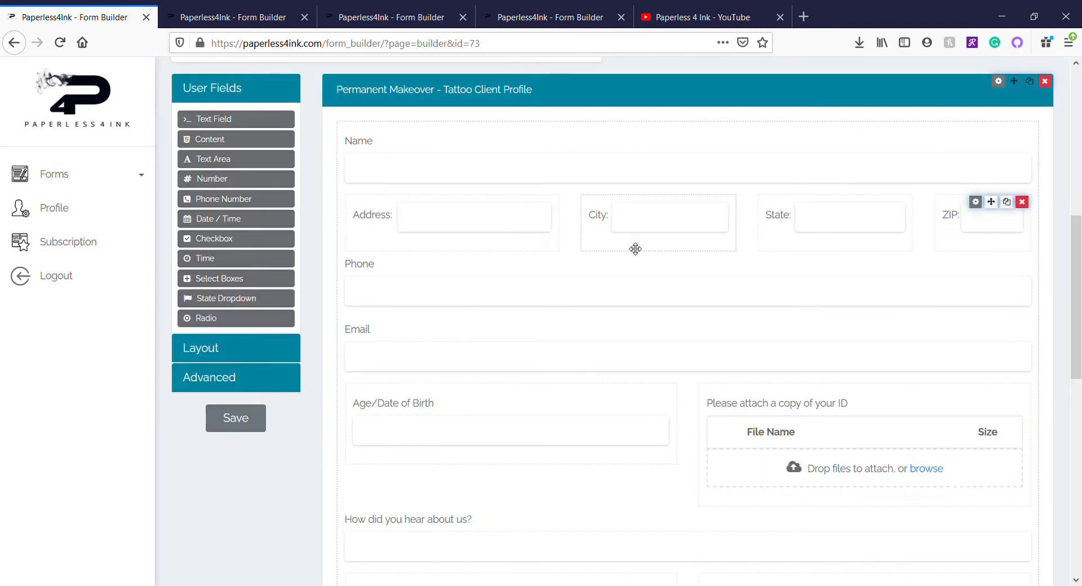
Return to the list of forms and display the shareable URL of Client Profile (Template).
{"action": "left_click", "coordinate": [13, 44]}
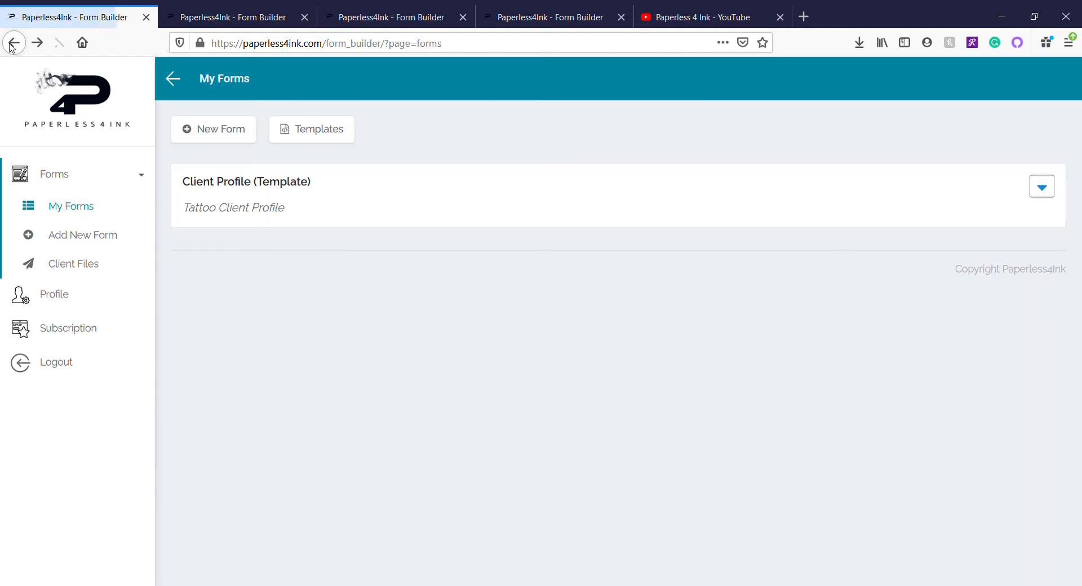
{"action": "left_click", "coordinate": [1042, 190]}
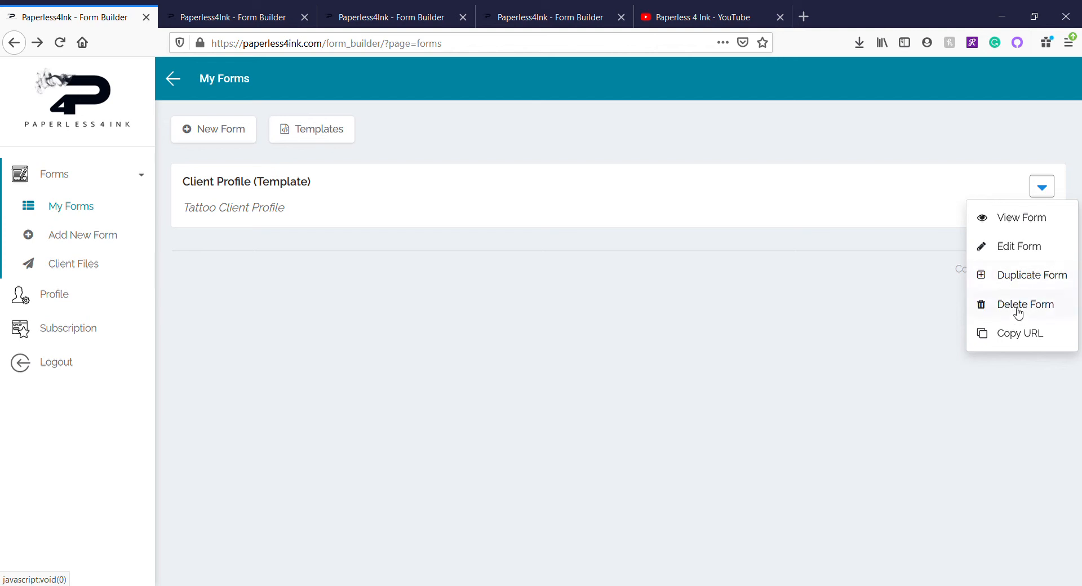
{"action": "left_click", "coordinate": [1016, 337]}
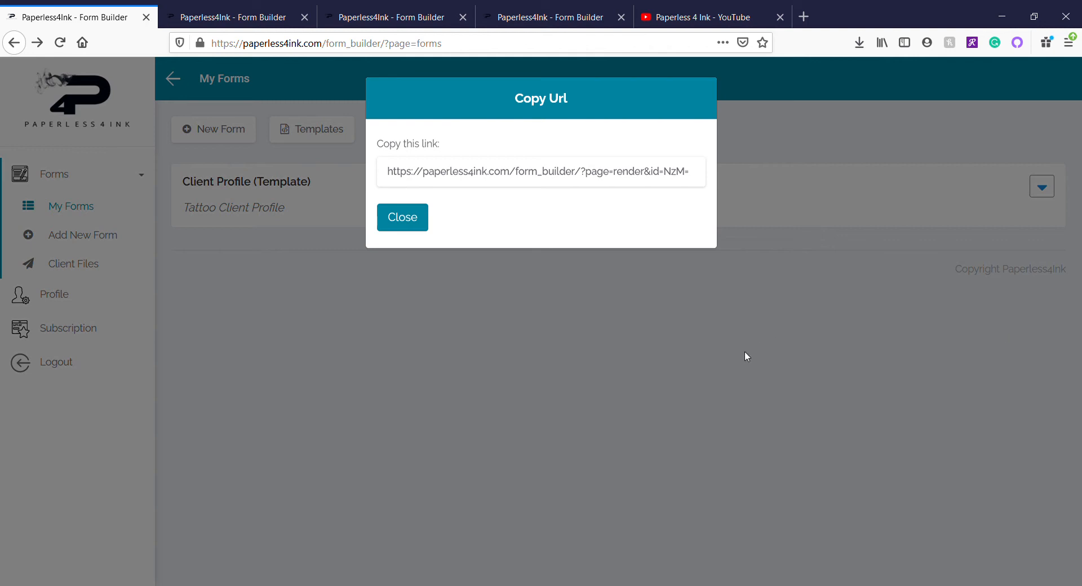
{"action": "left_click", "coordinate": [413, 215]}
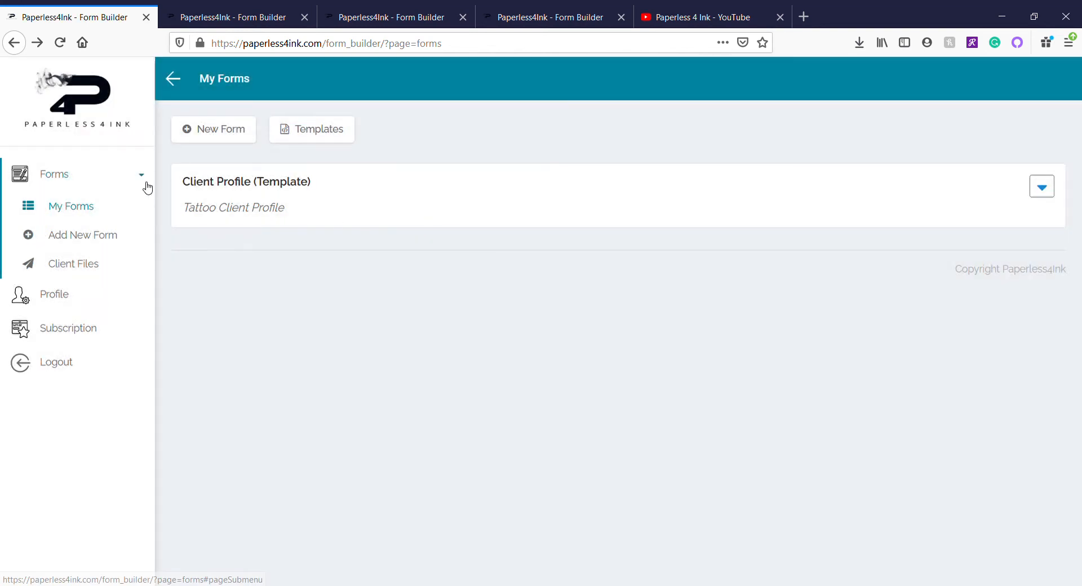
Open the submitted Client Profile (Template) from the client files and review its answers, notes and images sections.
{"action": "left_click", "coordinate": [90, 270]}
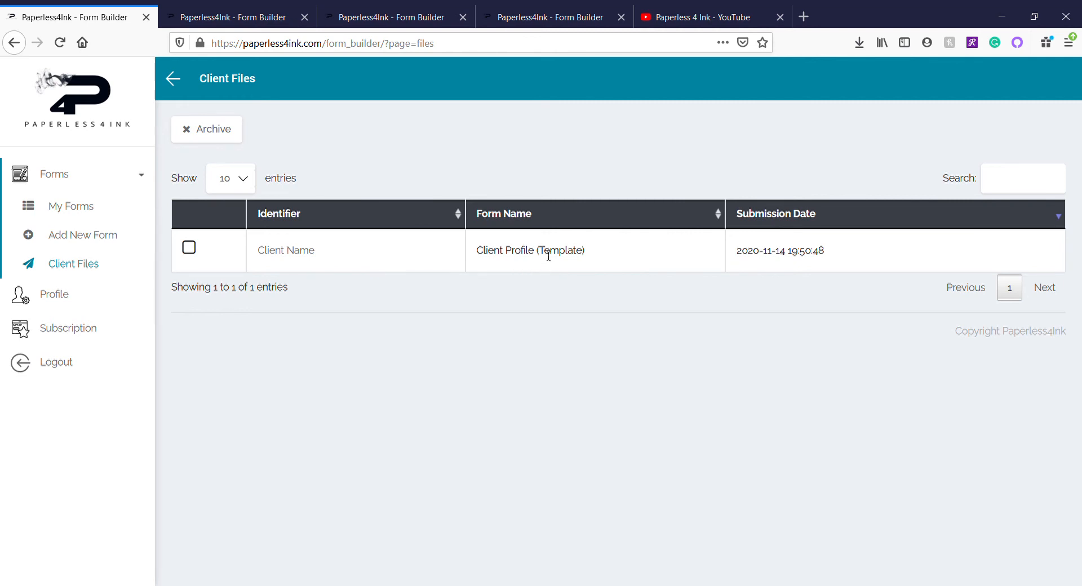
{"action": "left_click", "coordinate": [302, 257]}
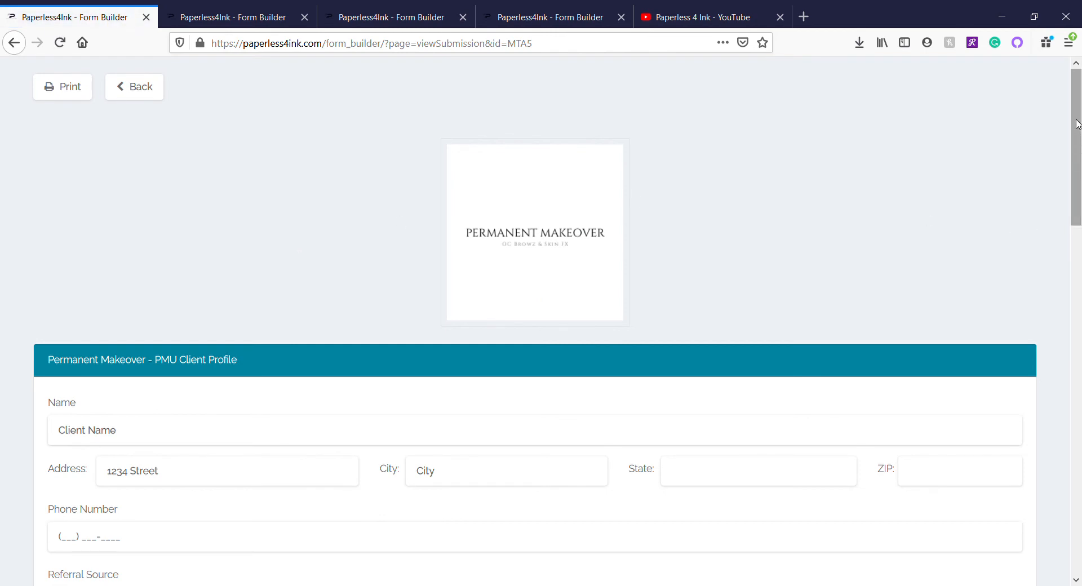
{"action": "left_click_drag", "start_coordinate": [1076, 123], "coordinate": [1077, 216]}
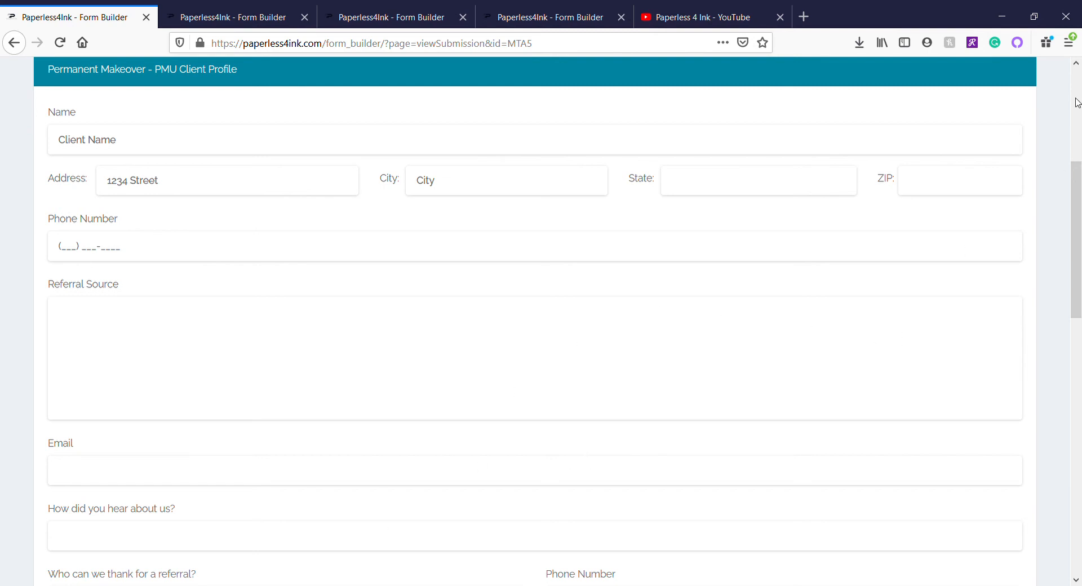
{"action": "left_click_drag", "start_coordinate": [1078, 182], "coordinate": [1079, 416]}
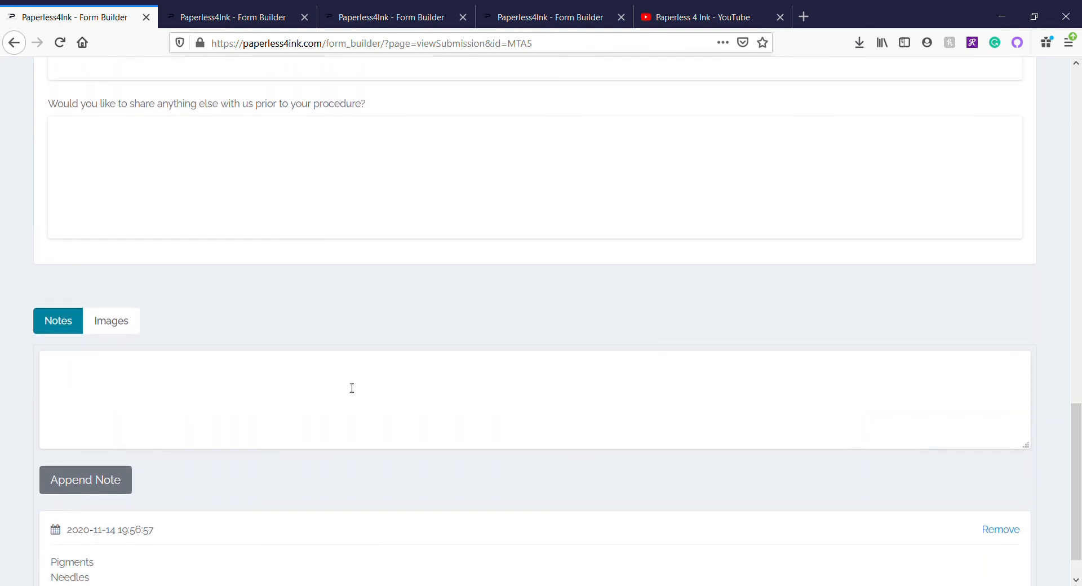
{"action": "left_click", "coordinate": [119, 331]}
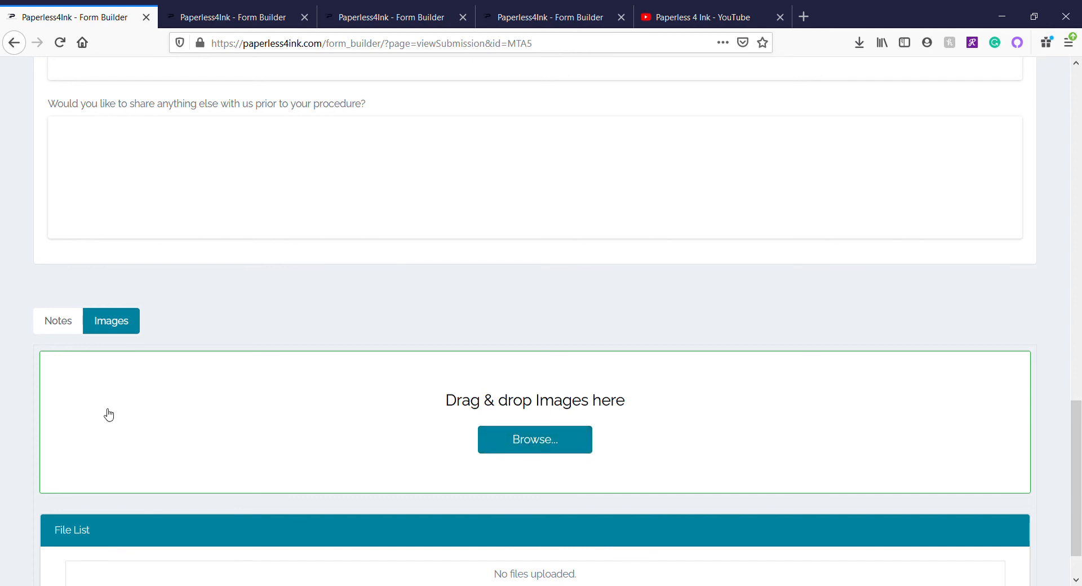
{"action": "left_click", "coordinate": [68, 331]}
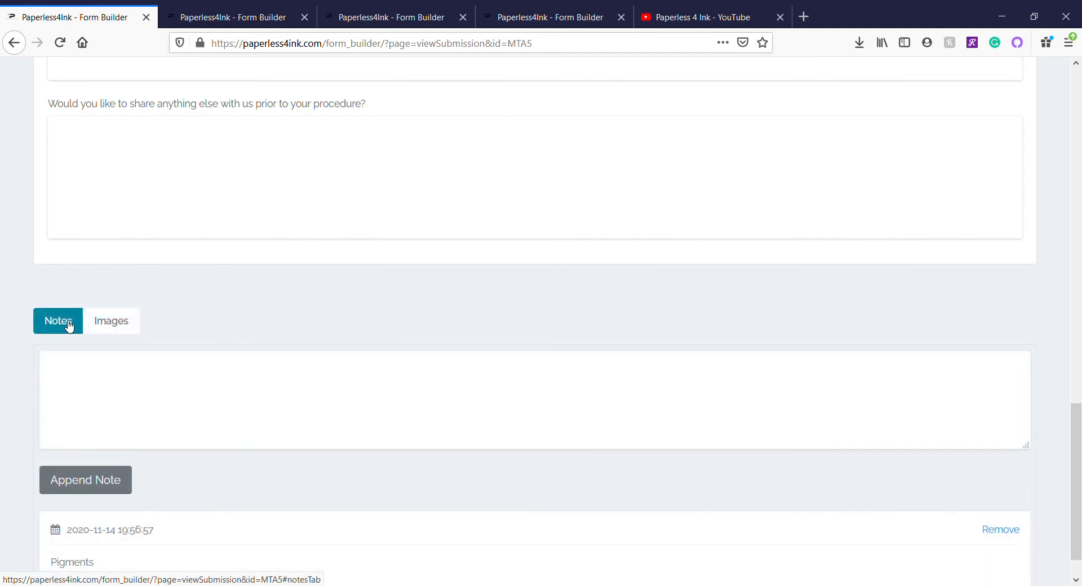
Append the note "client notes" to the submitted client profile and check the list of notes.
{"action": "left_click", "coordinate": [63, 394]}
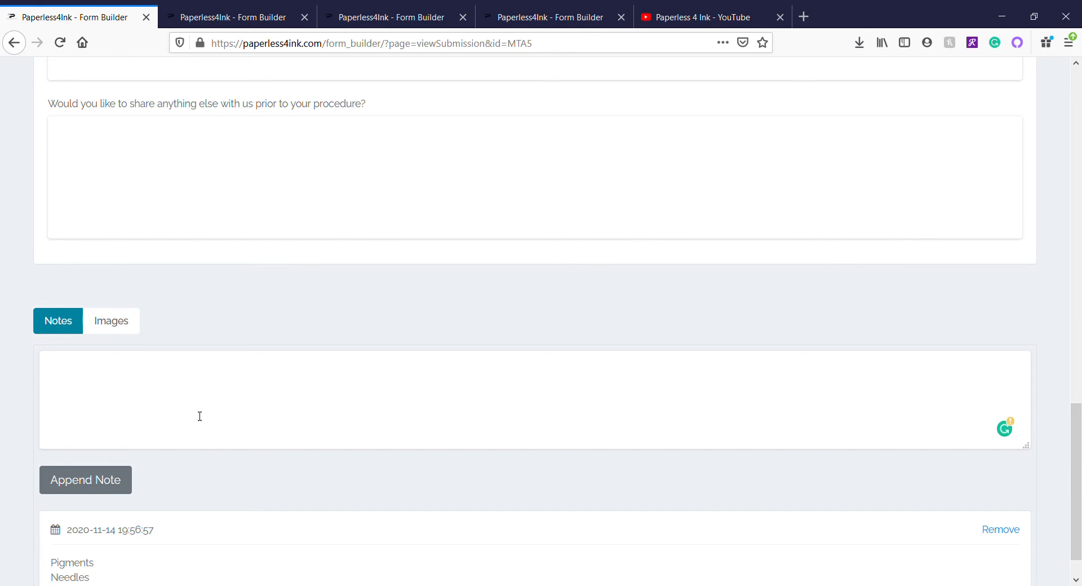
{"action": "left_click", "coordinate": [107, 482]}
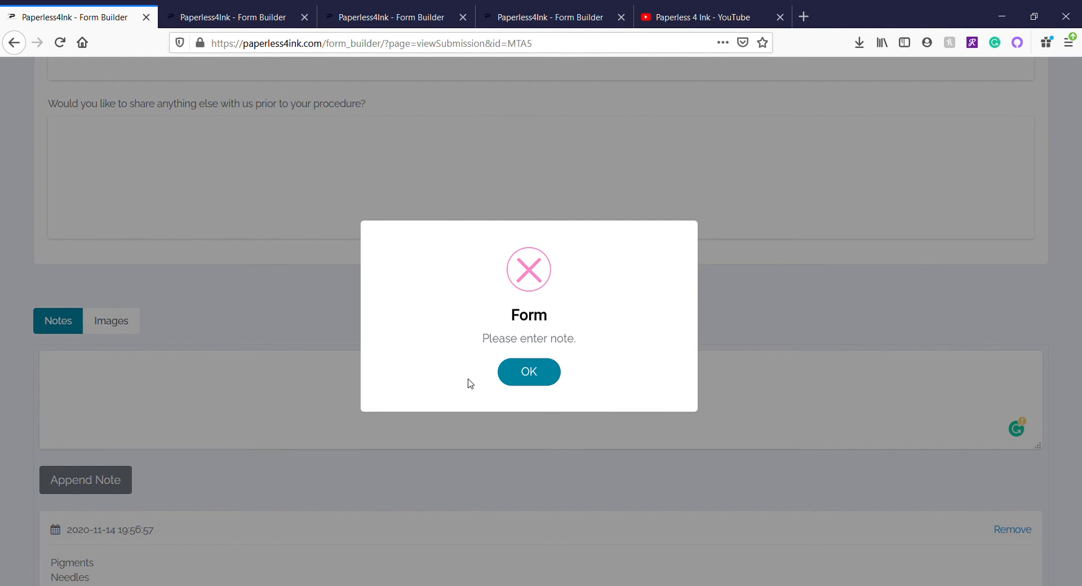
{"action": "left_click", "coordinate": [525, 373]}
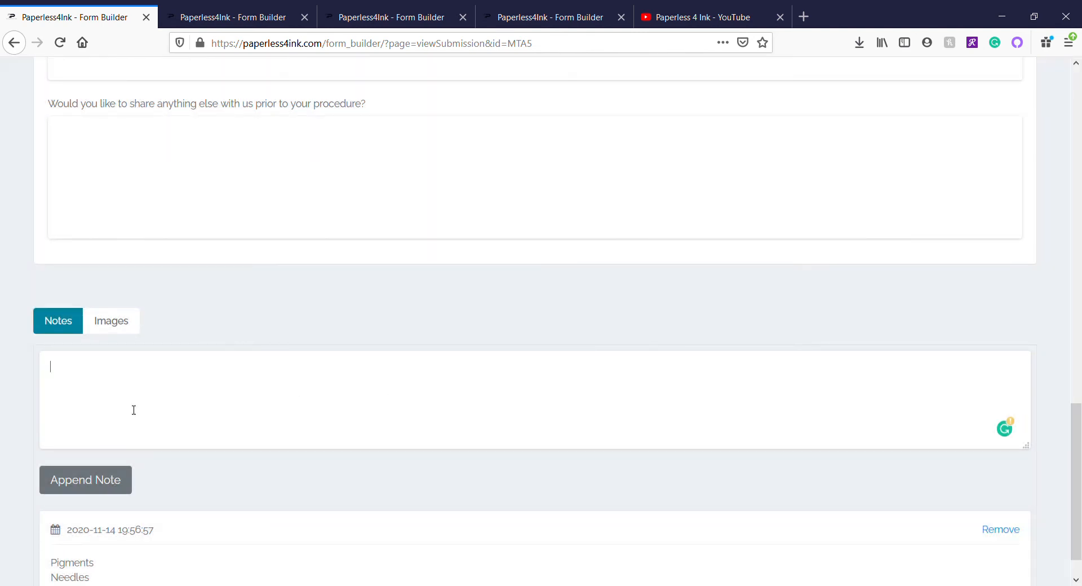
{"action": "type", "text": "client notes"}
{"action": "left_click", "coordinate": [102, 486]}
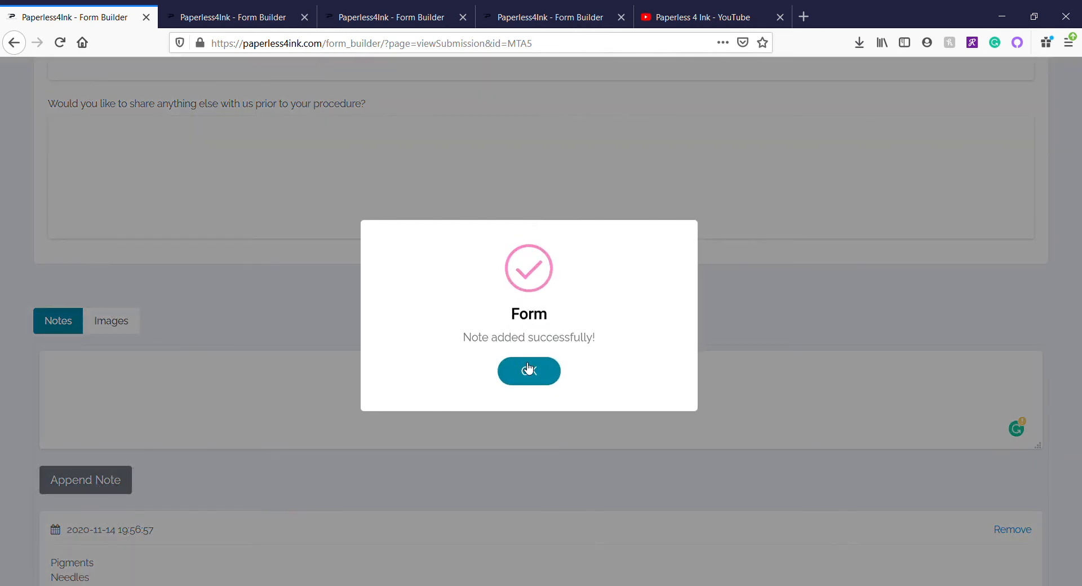
{"action": "left_click", "coordinate": [529, 368]}
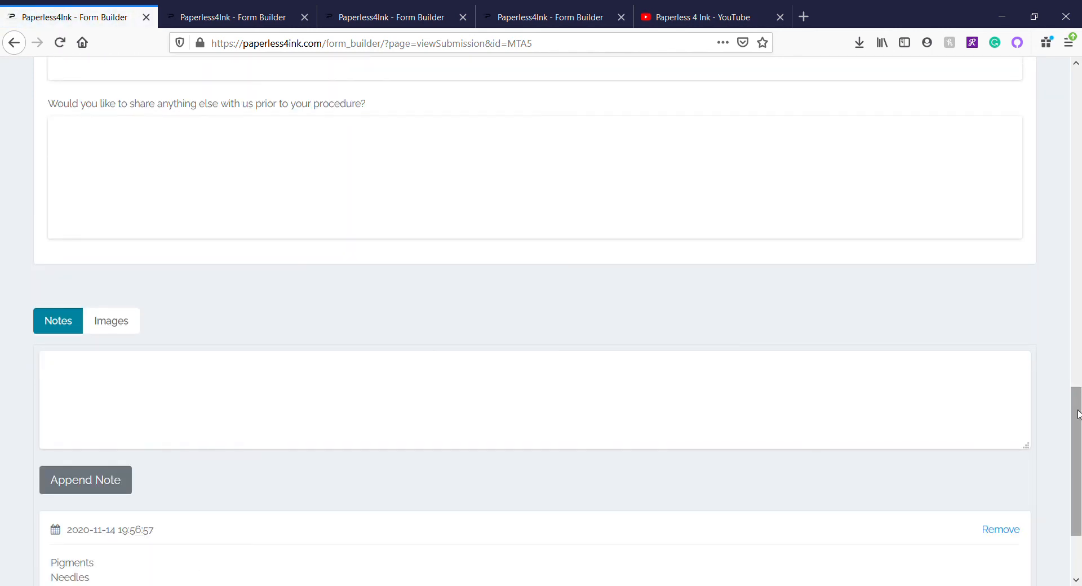
{"action": "scroll", "coordinate": [1077, 415], "scroll_direction": "down", "scroll_amount": 3}
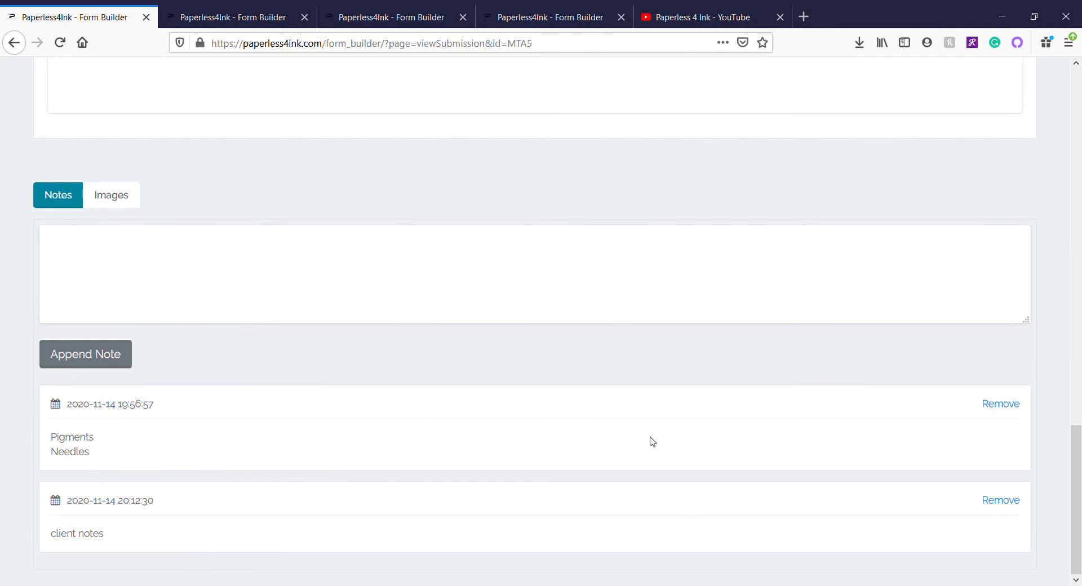
Leave the submitted client profile and go back to the list of forms.
{"action": "left_click_drag", "start_coordinate": [1078, 526], "coordinate": [1079, 177]}
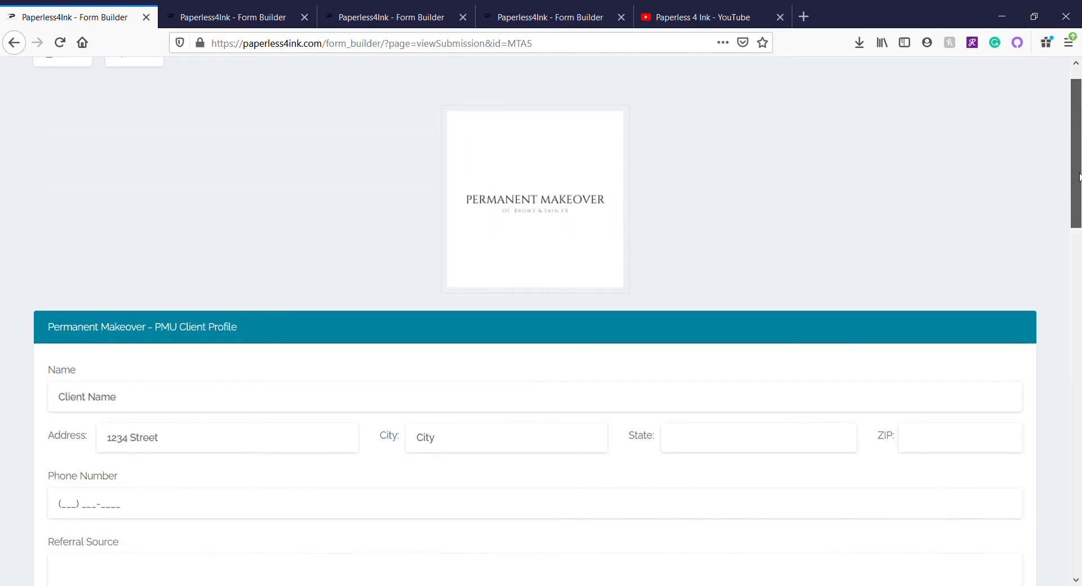
{"action": "left_click", "coordinate": [14, 43]}
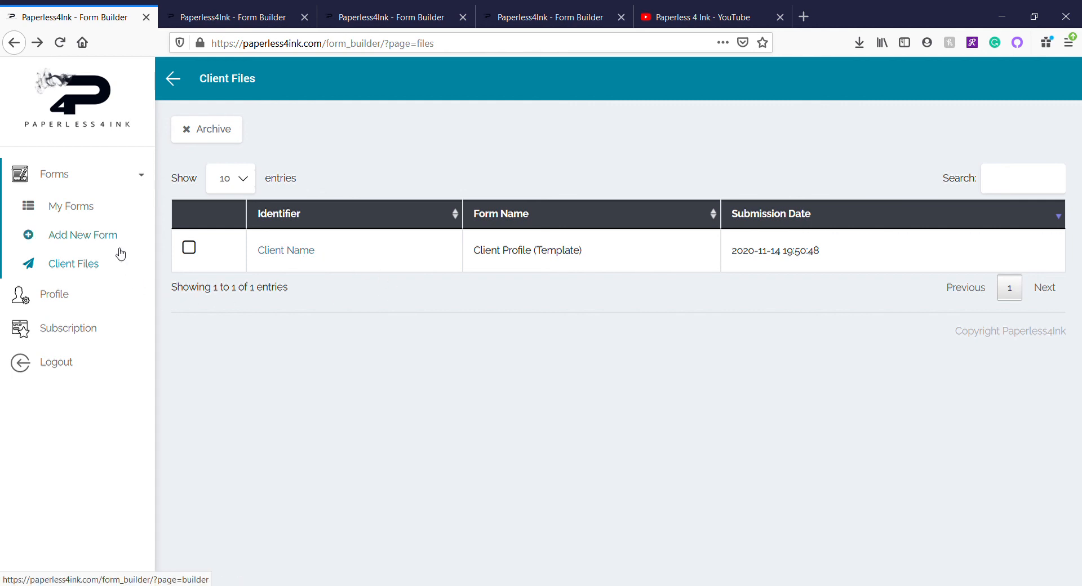
{"action": "left_click", "coordinate": [79, 177]}
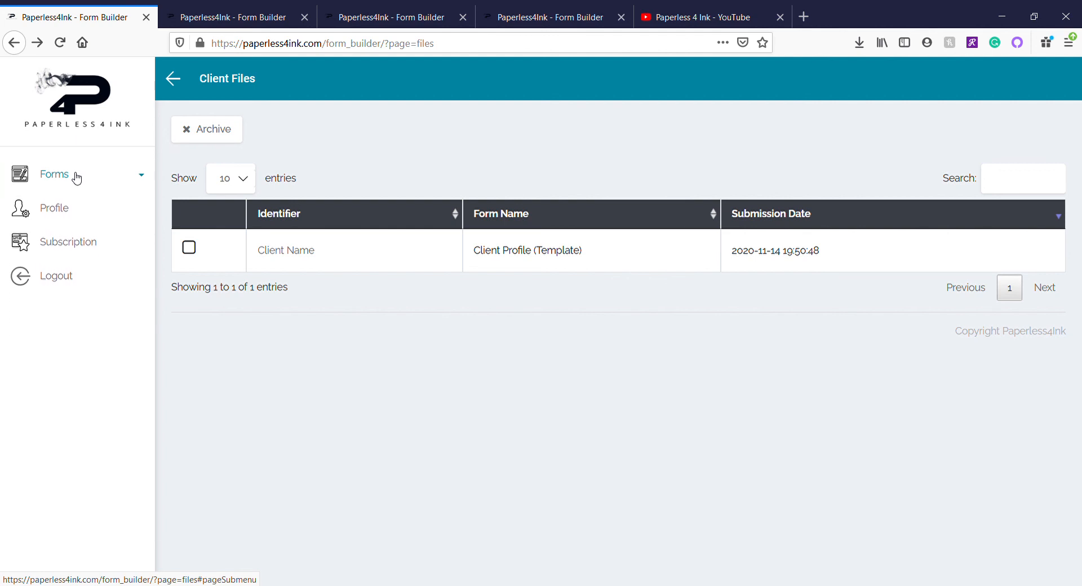
{"action": "left_click", "coordinate": [76, 177]}
{"action": "left_click", "coordinate": [84, 206]}
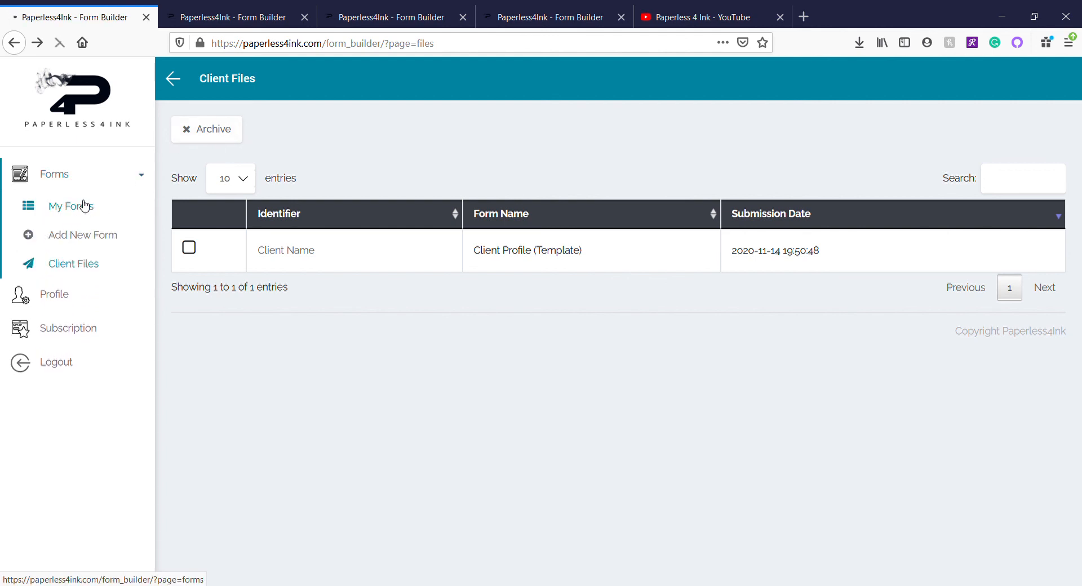
Import the Consent Release & Waiver of all Claims template as a new form.
{"action": "left_click", "coordinate": [341, 129]}
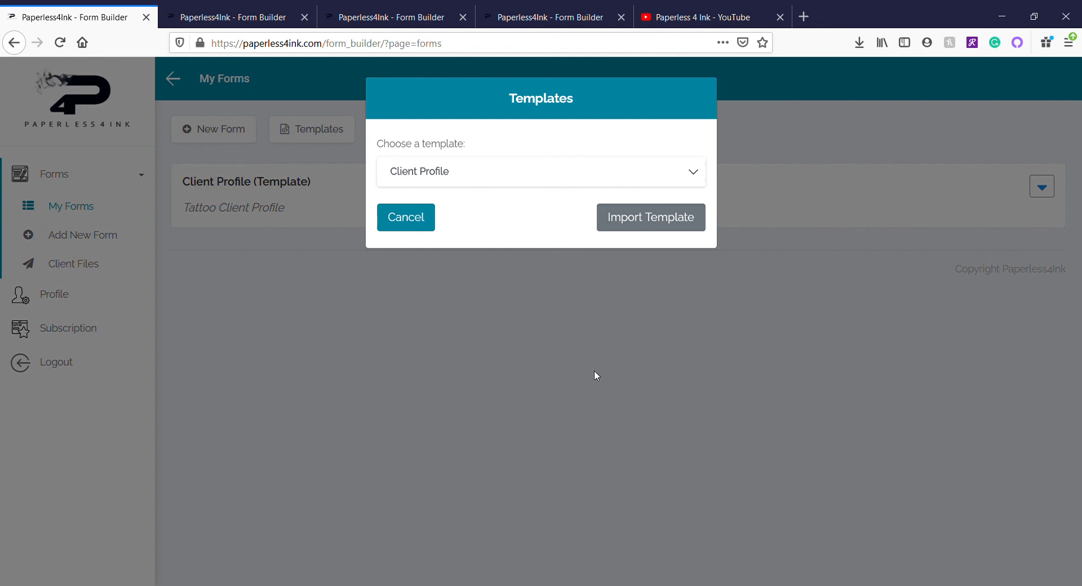
{"action": "left_click", "coordinate": [552, 337]}
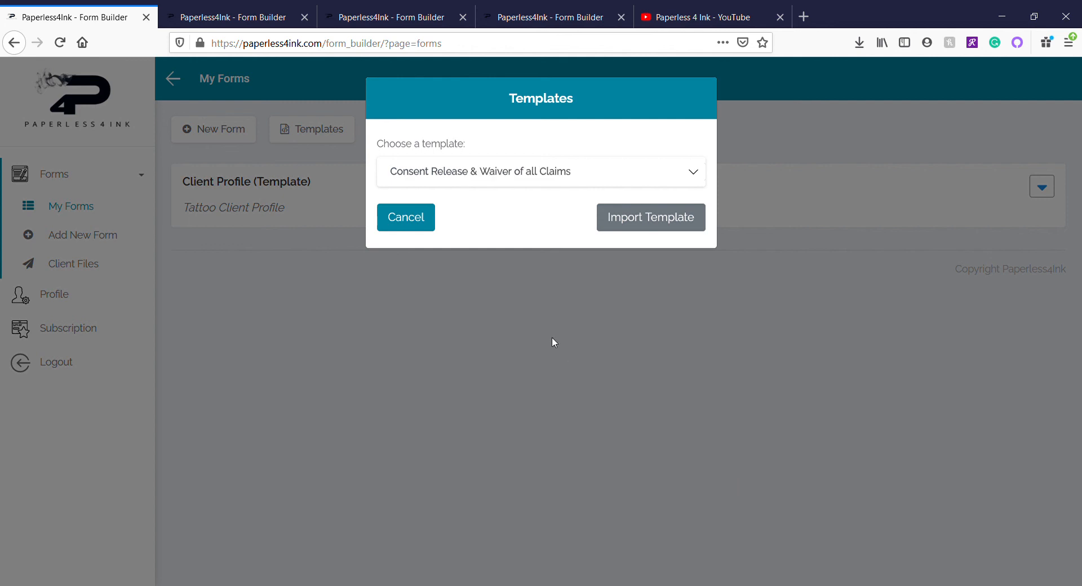
{"action": "left_click", "coordinate": [662, 222]}
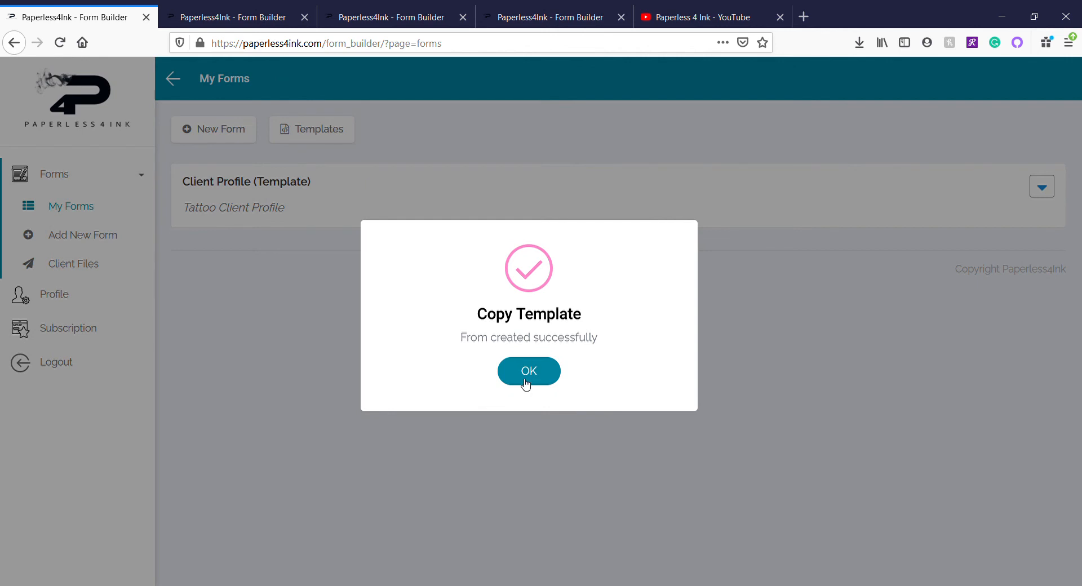
{"action": "left_click", "coordinate": [524, 371]}
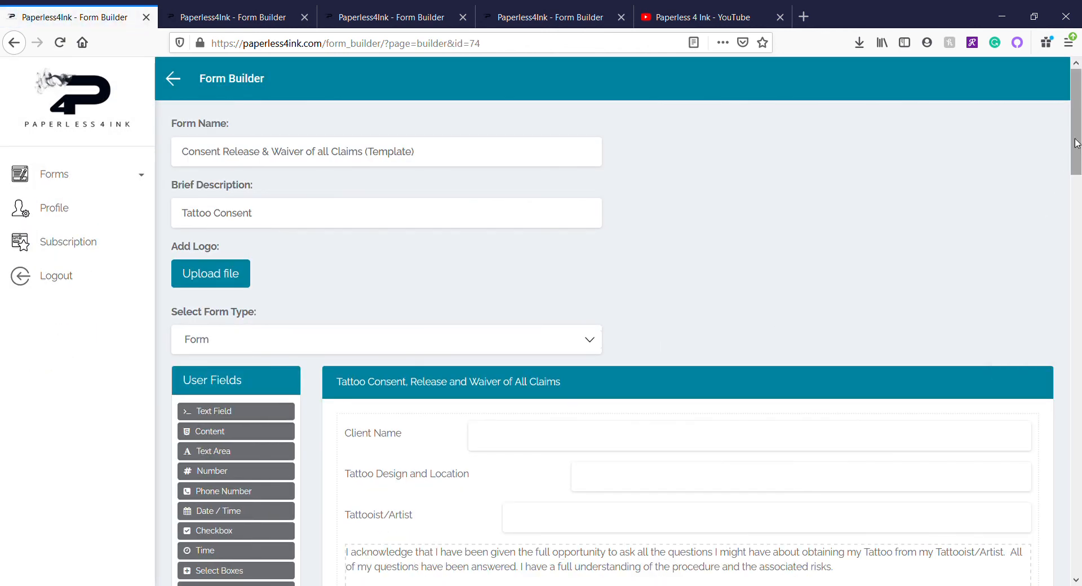
Open the content of the waiver's first acknowledgement beside its initials field for editing, and save the component.
{"action": "left_click_drag", "start_coordinate": [1077, 138], "coordinate": [1079, 228]}
{"action": "mouse_move", "coordinate": [1017, 236]}
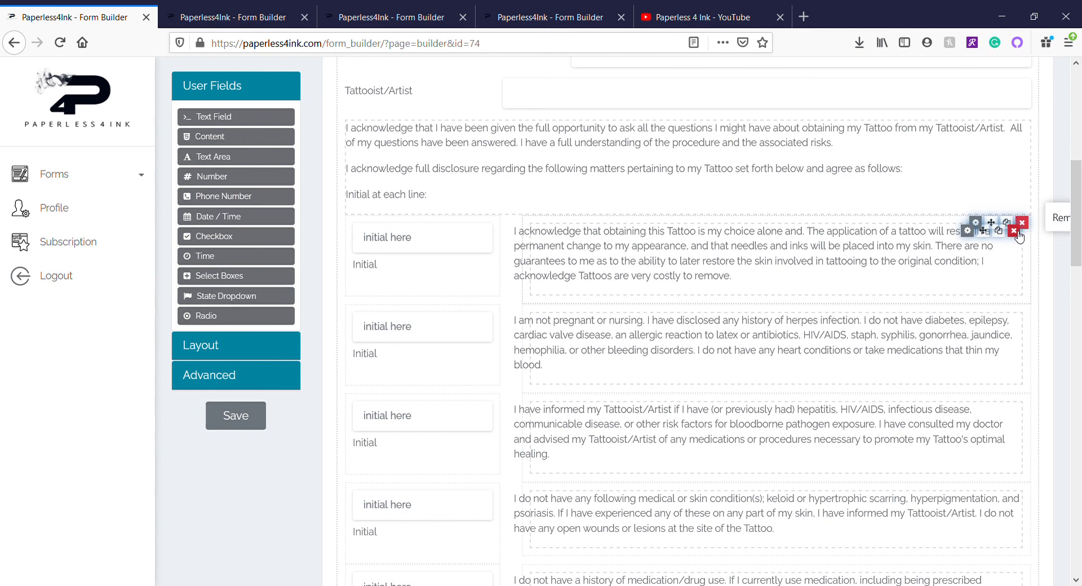
{"action": "left_click", "coordinate": [968, 231]}
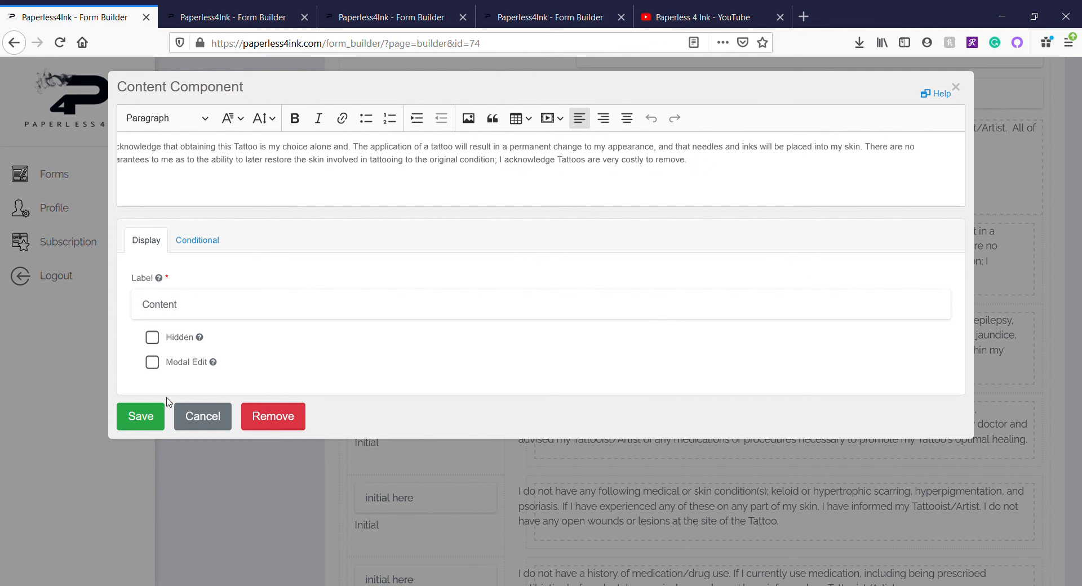
{"action": "left_click", "coordinate": [144, 417]}
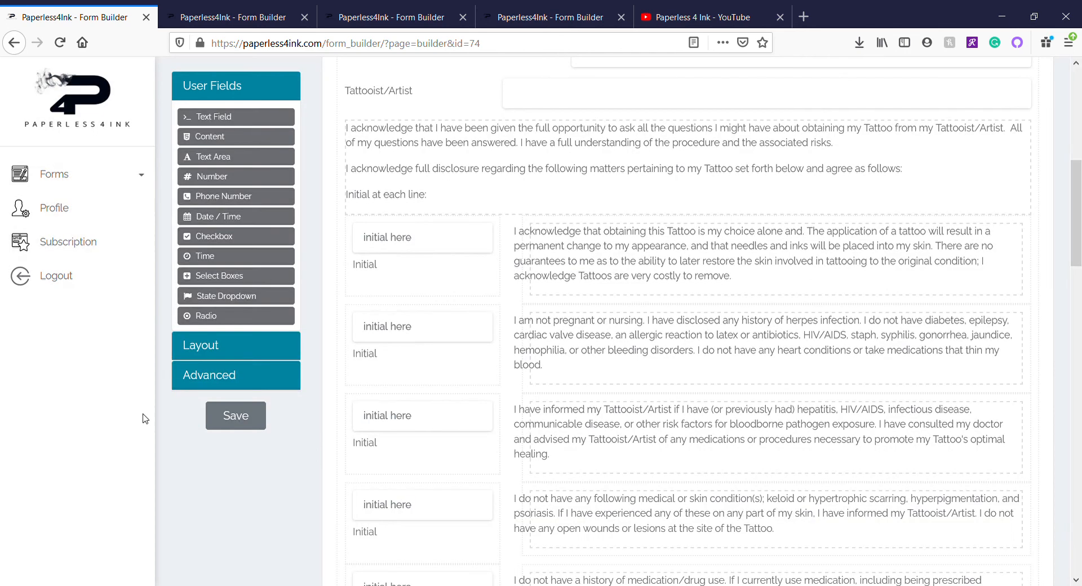
Review the rest of the waiver down to the signature area and save the form with an identifying text field.
{"action": "mouse_move", "coordinate": [708, 270]}
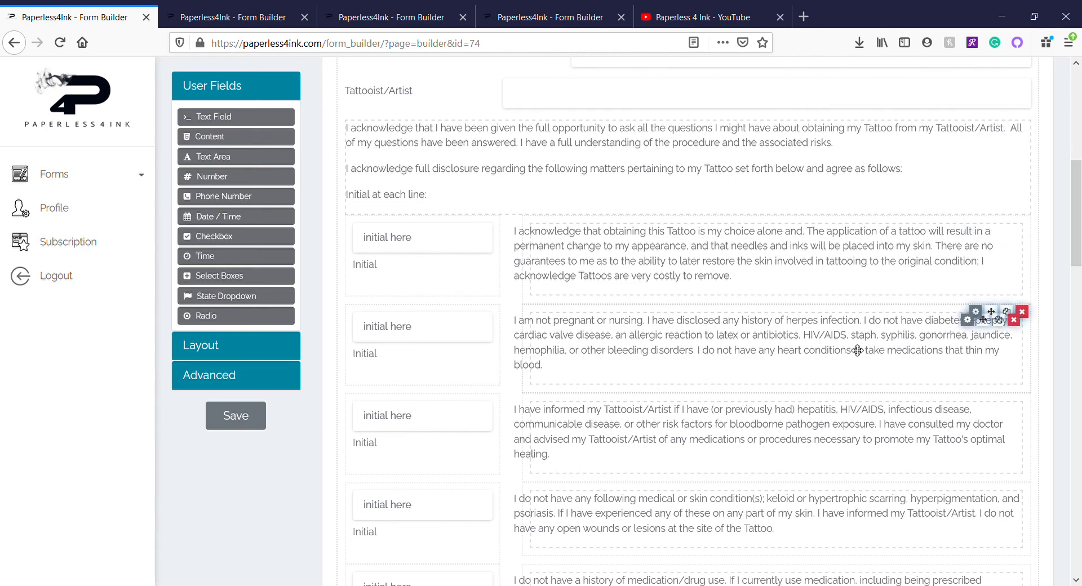
{"action": "left_click_drag", "start_coordinate": [1075, 169], "coordinate": [1080, 493]}
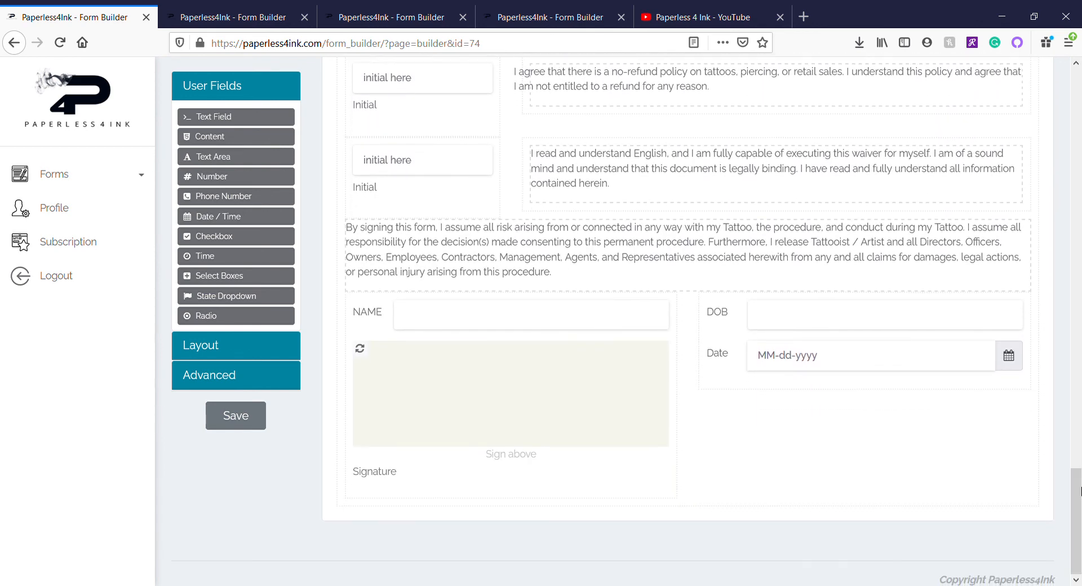
{"action": "left_click", "coordinate": [227, 412]}
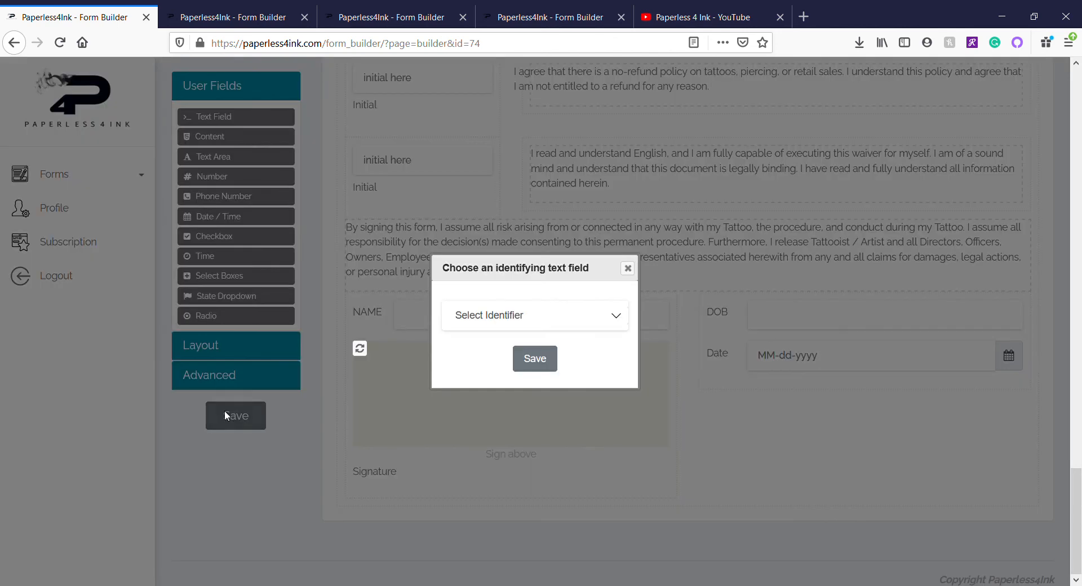
{"action": "left_click", "coordinate": [613, 320]}
{"action": "left_click", "coordinate": [578, 360]}
{"action": "left_click", "coordinate": [541, 360]}
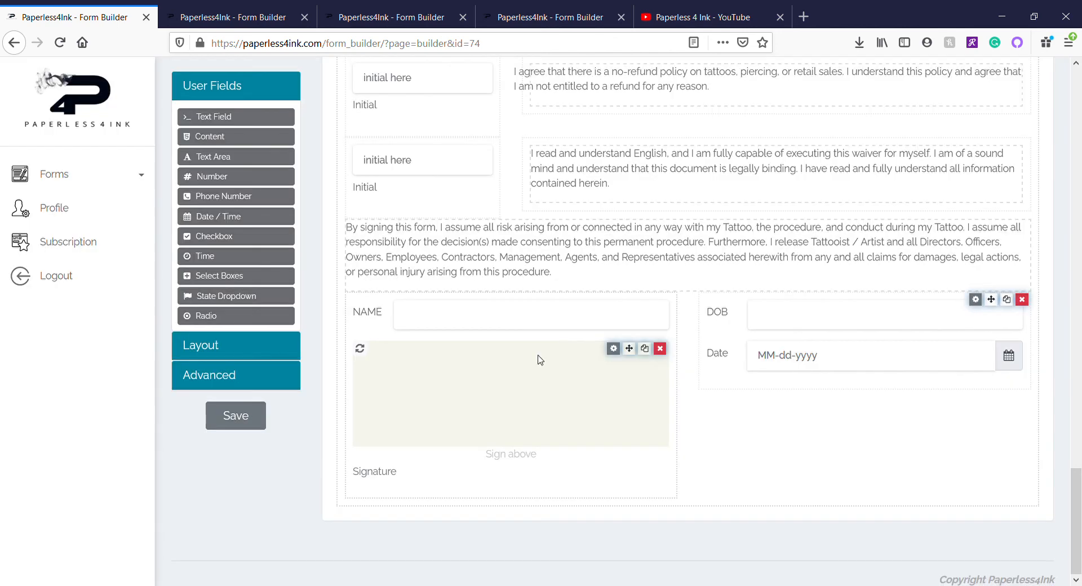